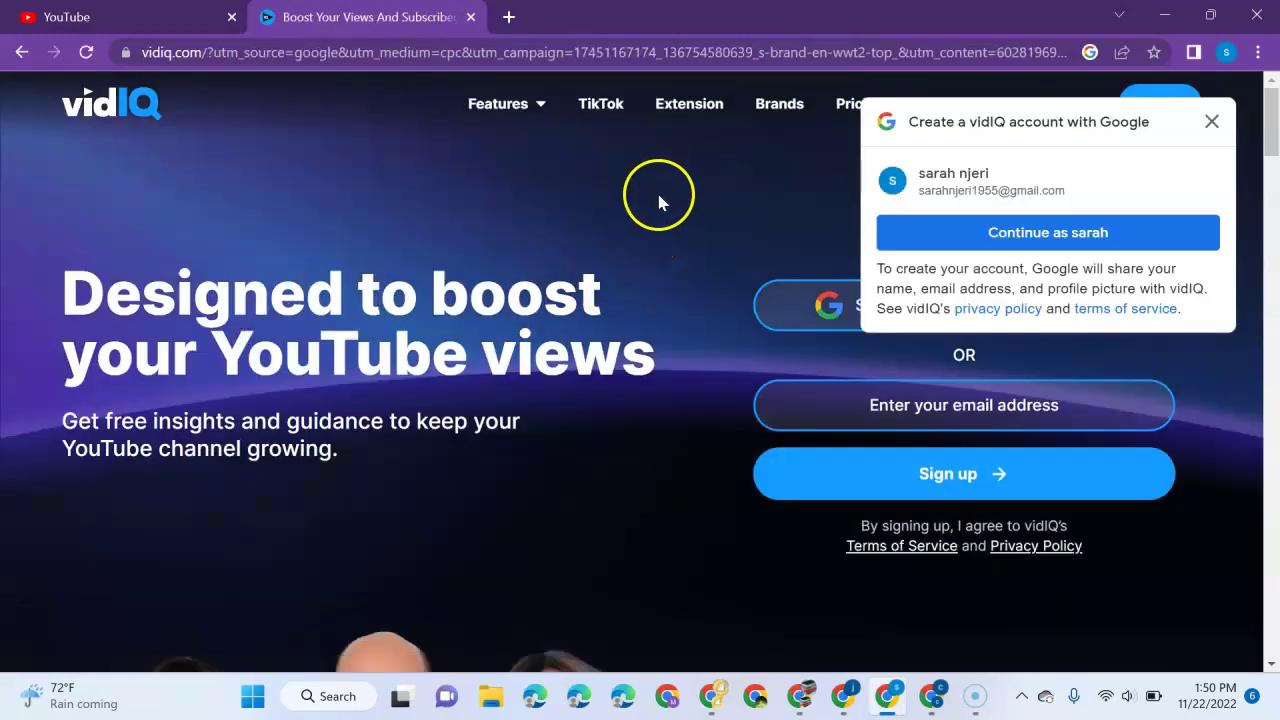
Sign up for vidIQ with the Google account and choose an account for adding the YouTube channel.
{"action": "left_click", "coordinate": [1062, 236]}
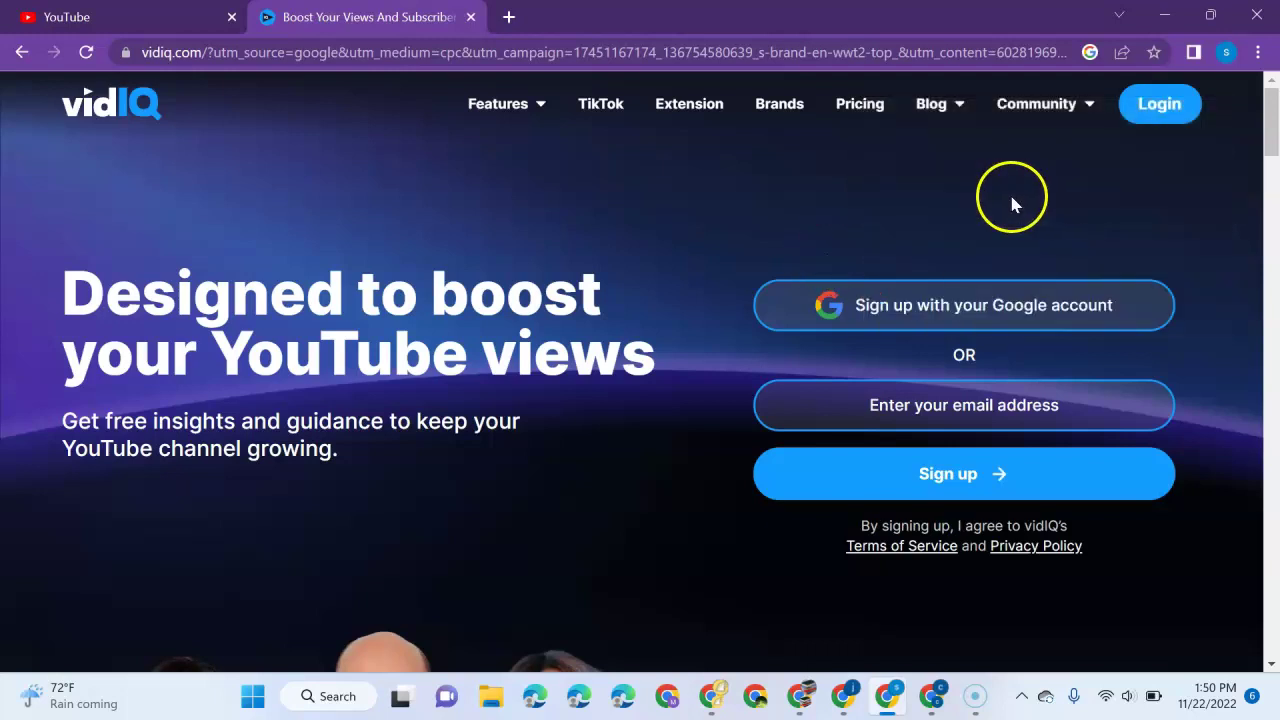
{"action": "left_click", "coordinate": [945, 303]}
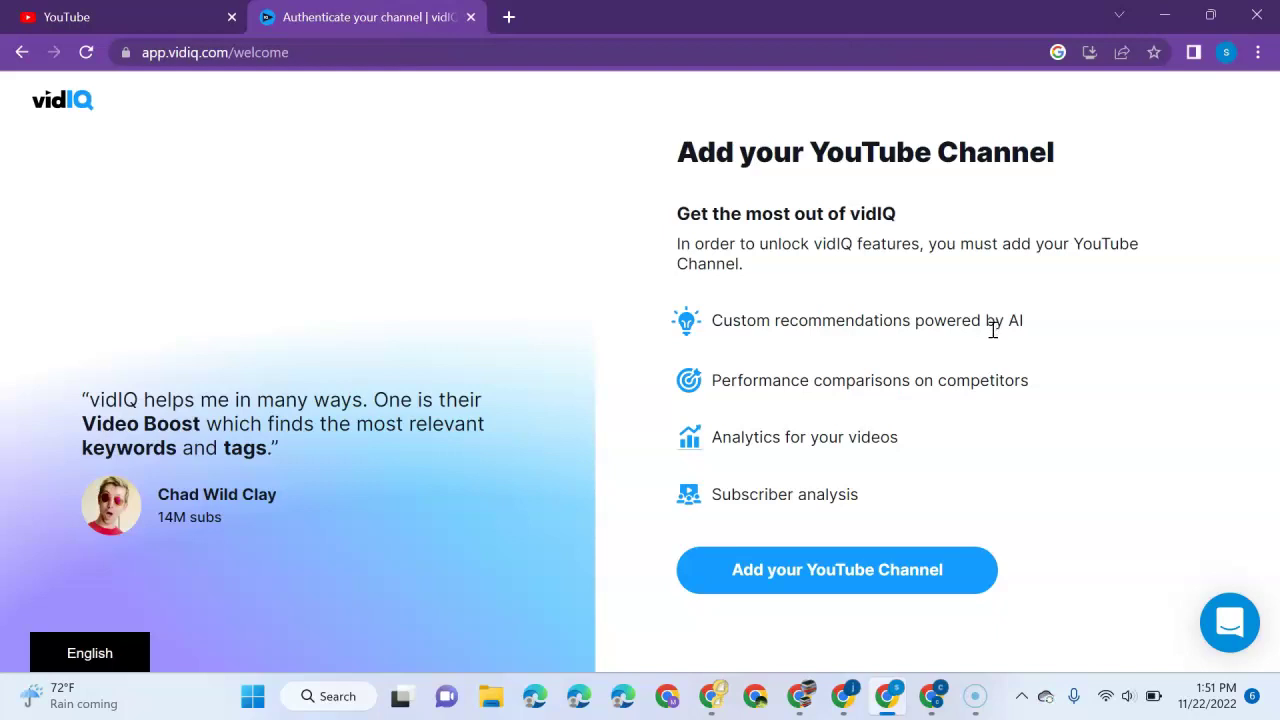
{"action": "left_click", "coordinate": [889, 568]}
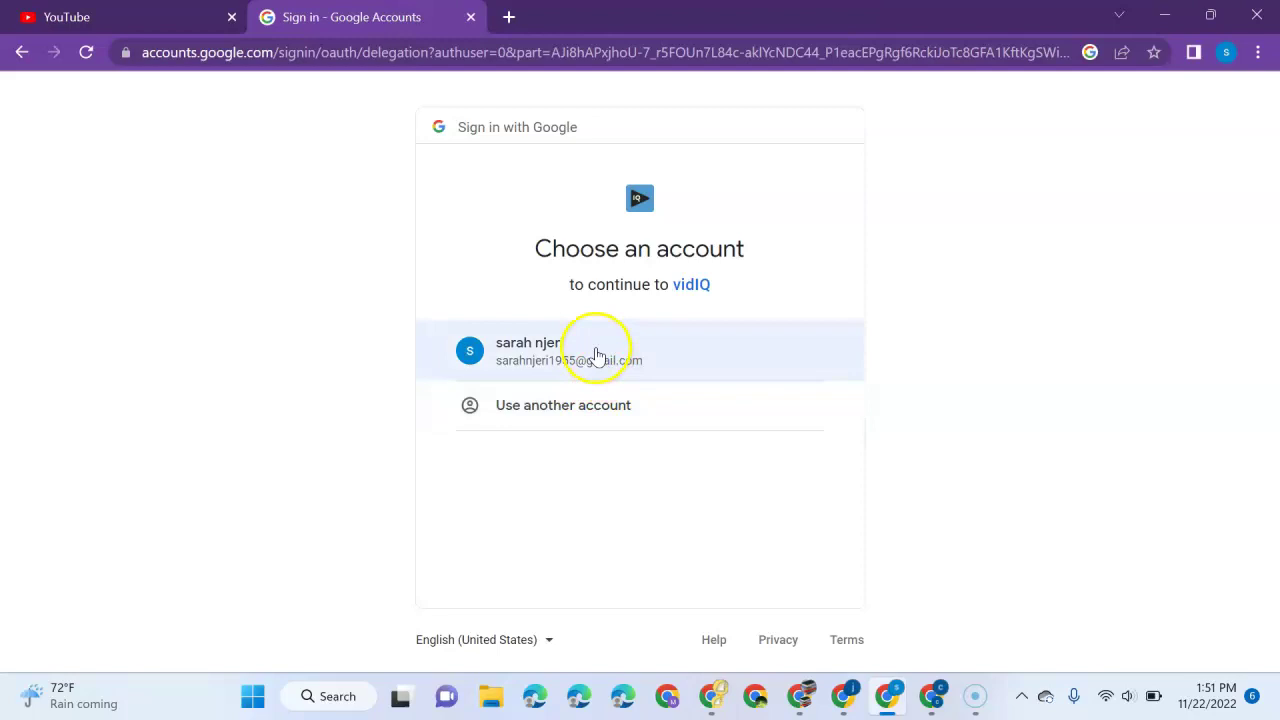
{"action": "left_click", "coordinate": [146, 14]}
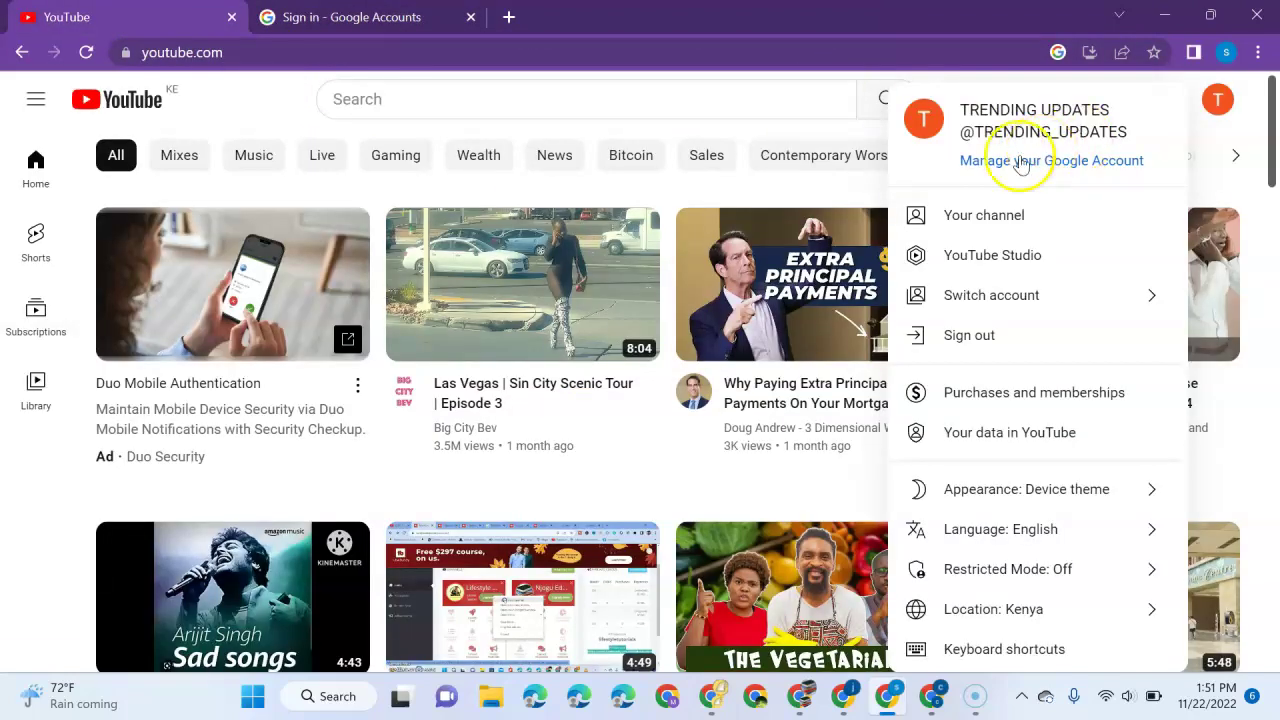
{"action": "left_click", "coordinate": [343, 20]}
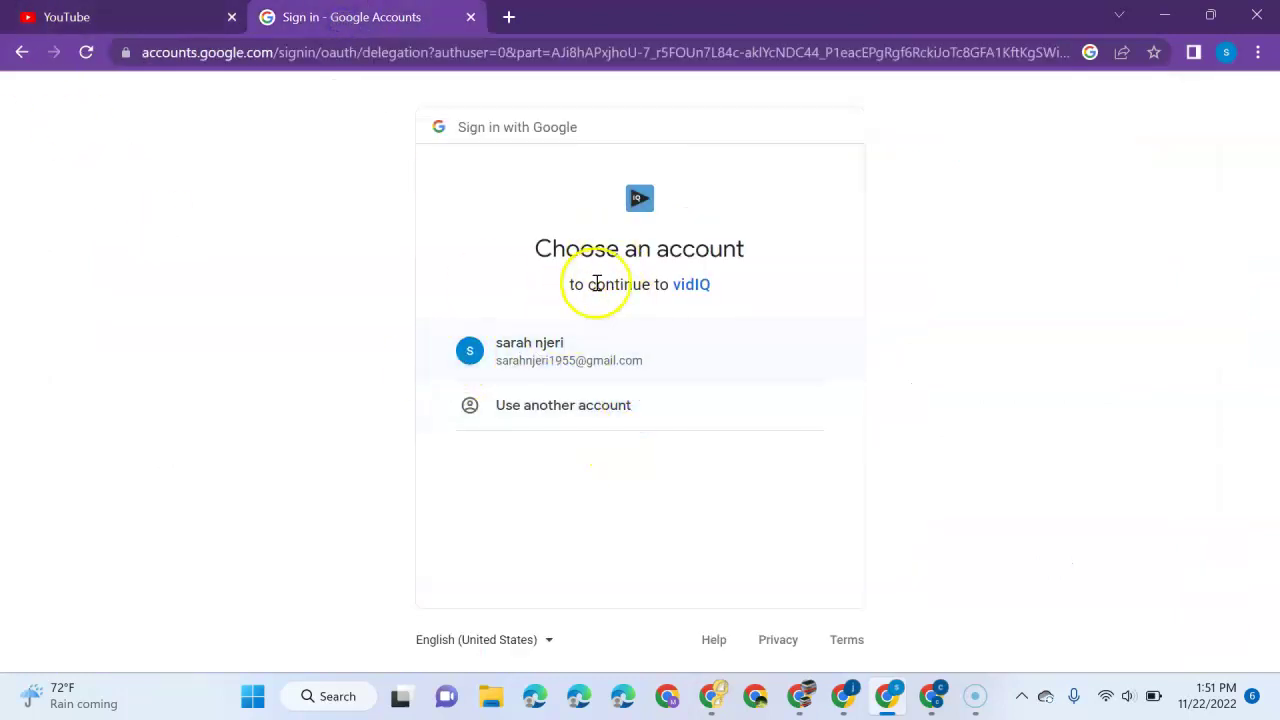
{"action": "left_click", "coordinate": [541, 410]}
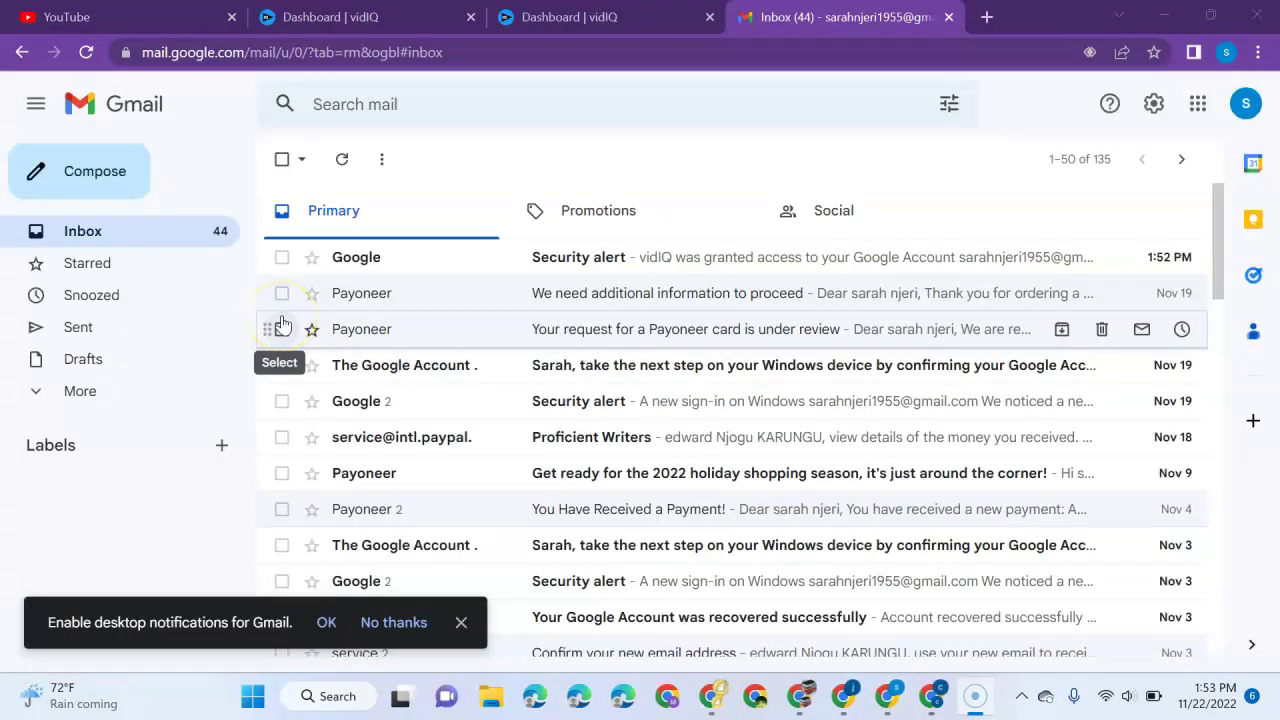
Open Google's security alert about vidIQ access in Gmail, check the activity and confirm it as your own.
{"action": "left_click", "coordinate": [601, 260]}
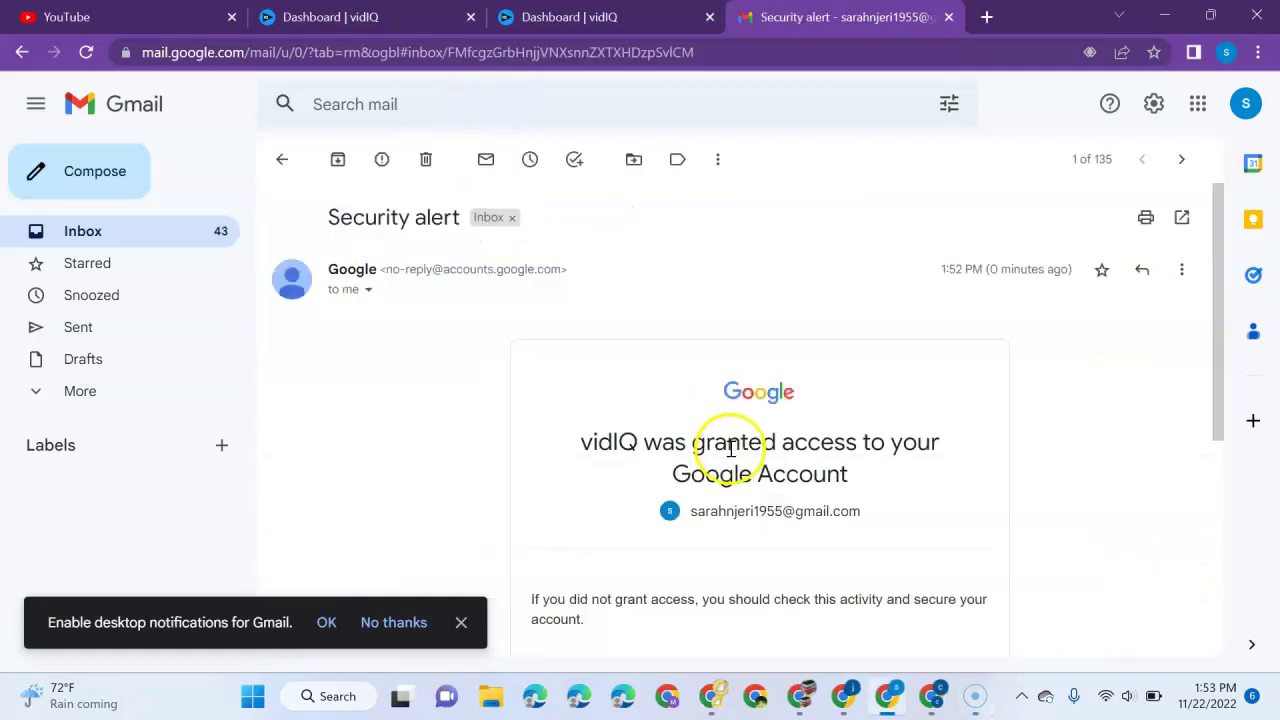
{"action": "scroll", "coordinate": [718, 456], "scroll_direction": "down", "scroll_amount": 1}
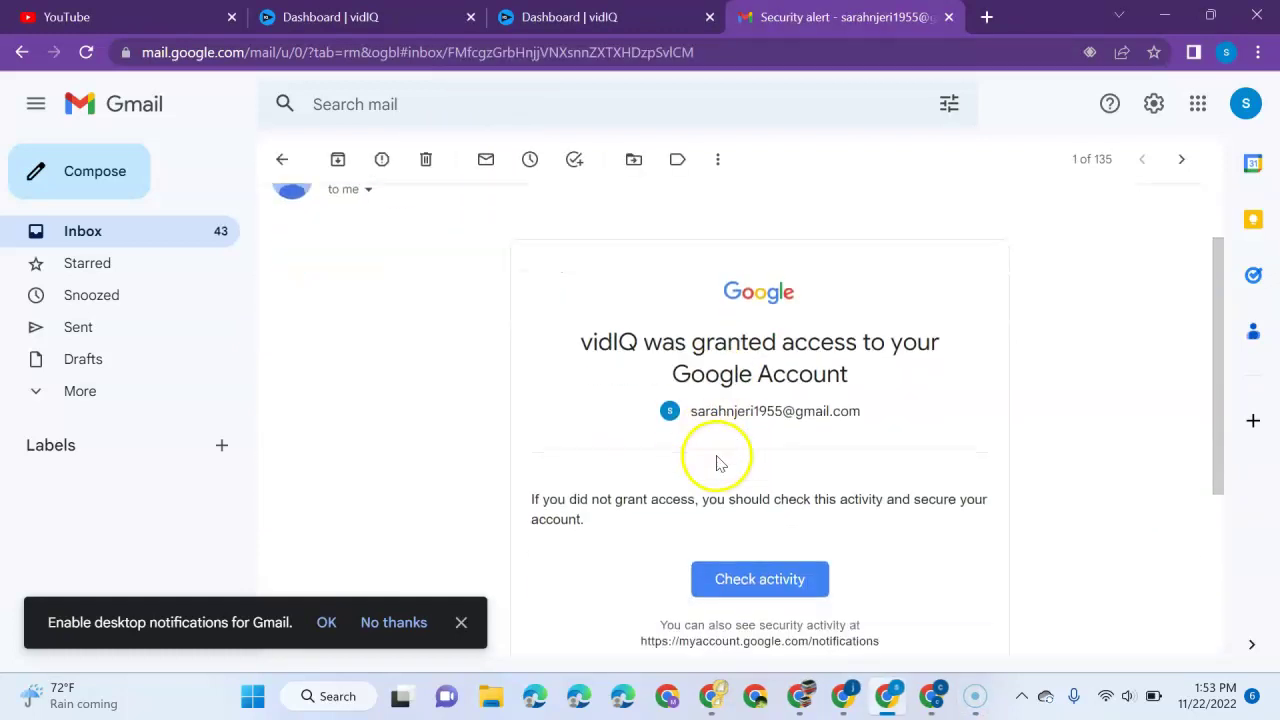
{"action": "left_click", "coordinate": [797, 574]}
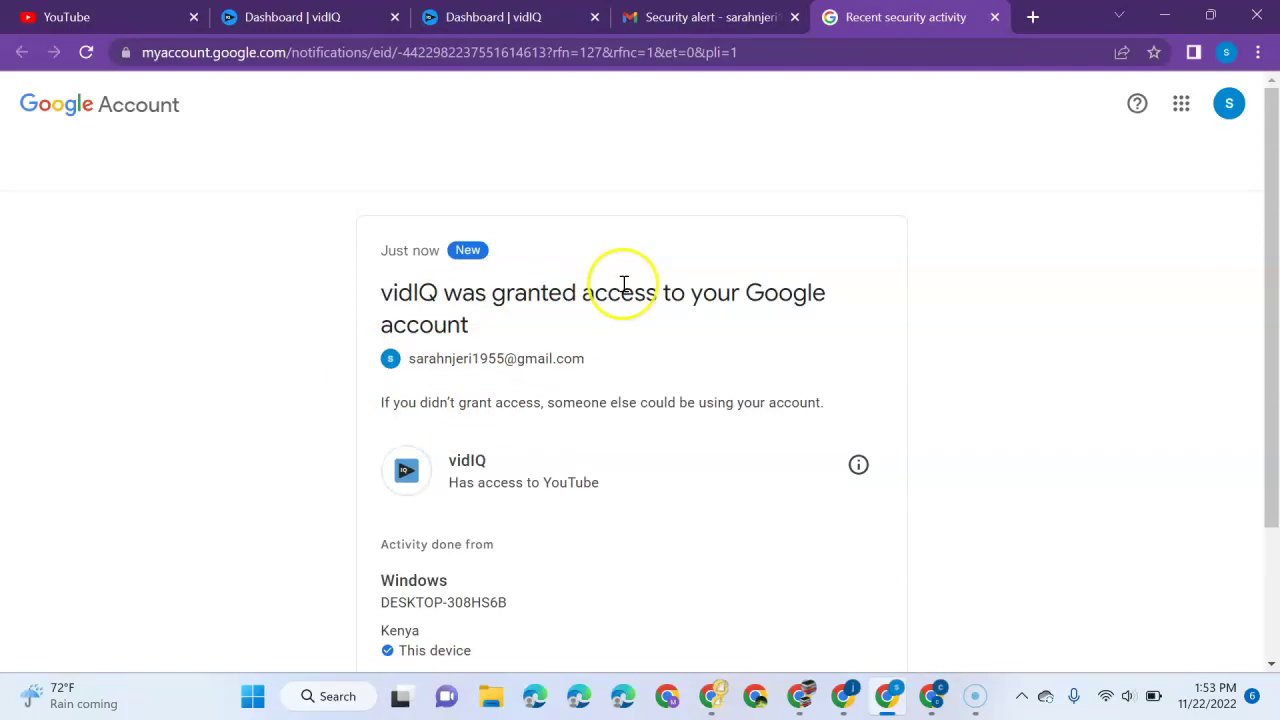
{"action": "scroll", "coordinate": [623, 288], "scroll_direction": "down", "scroll_amount": 2}
{"action": "left_click", "coordinate": [806, 582]}
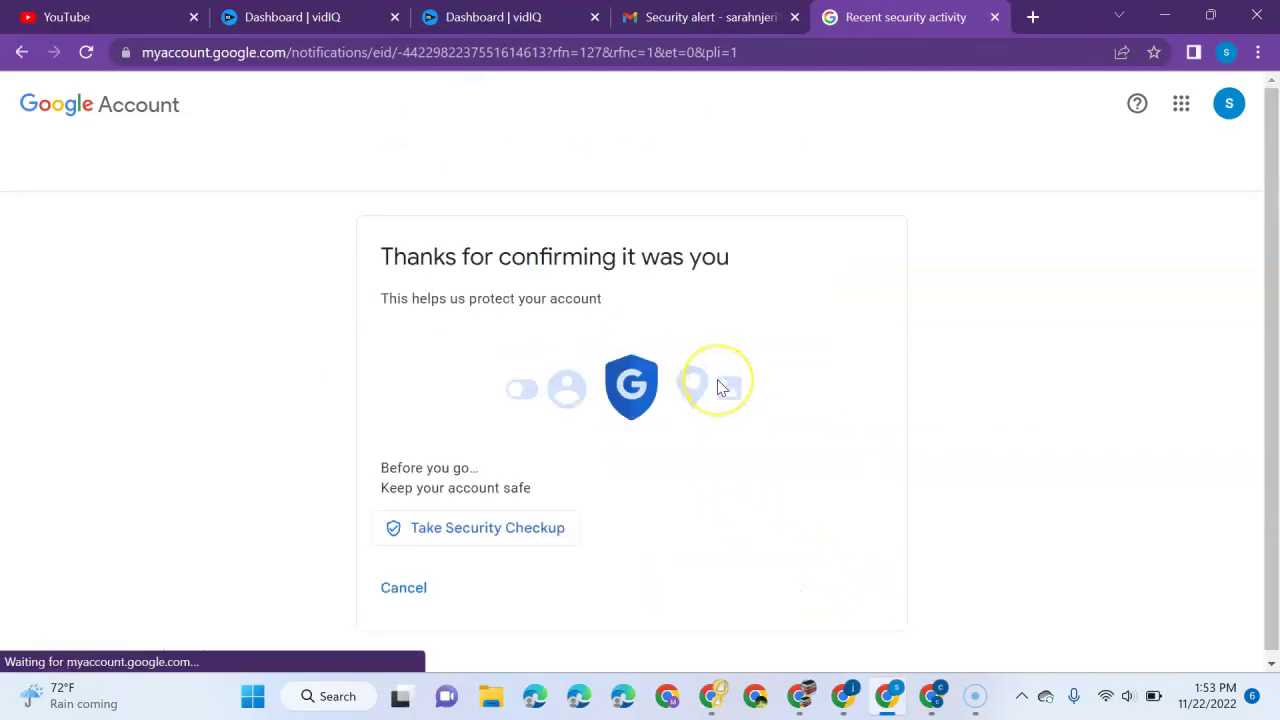
Return to the vidIQ dashboard, review the welcome steps and dismiss the keyword setup without adding keywords.
{"action": "left_click", "coordinate": [294, 18]}
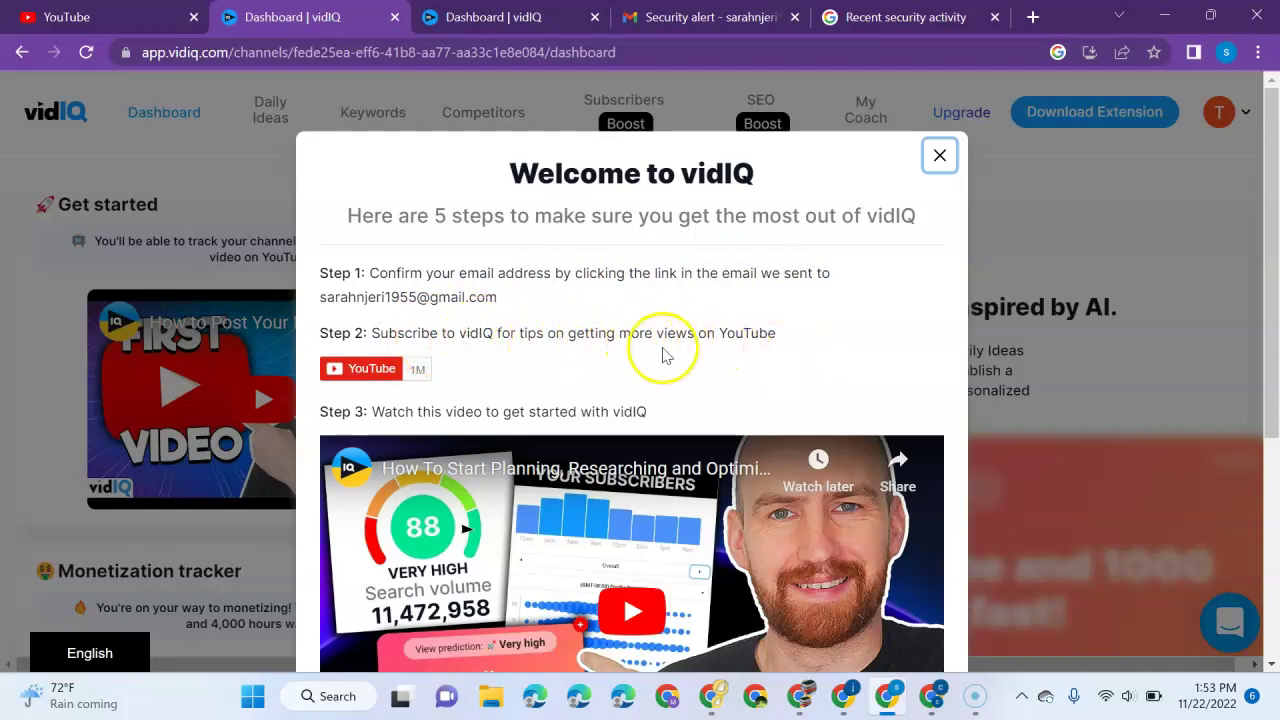
{"action": "scroll", "coordinate": [667, 355], "scroll_direction": "down", "scroll_amount": 3}
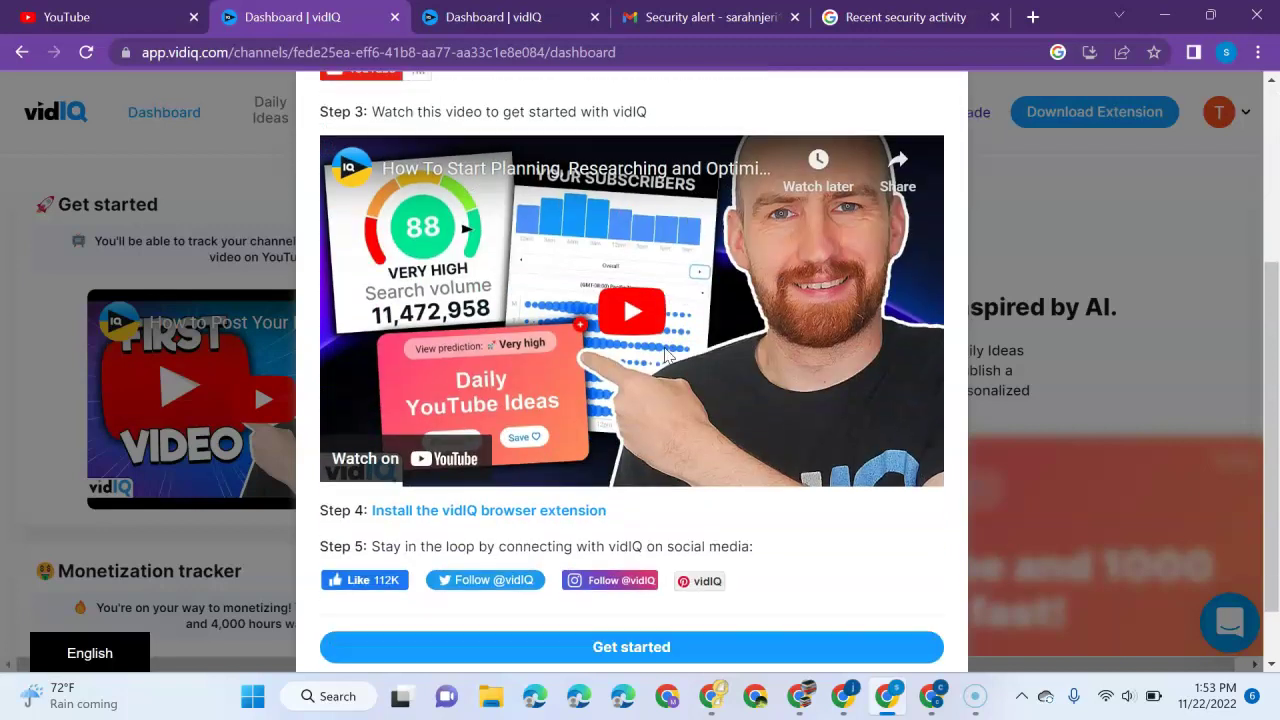
{"action": "scroll", "coordinate": [667, 355], "scroll_direction": "up", "scroll_amount": 4}
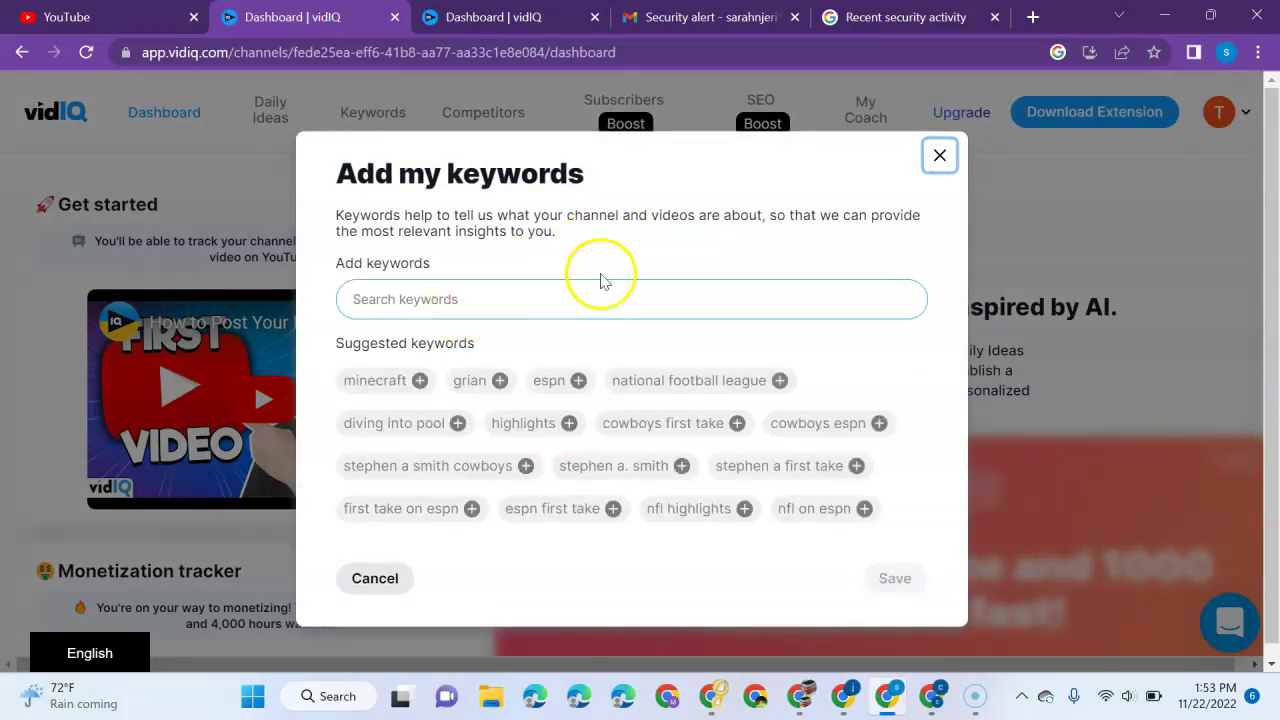
{"action": "left_click", "coordinate": [940, 155]}
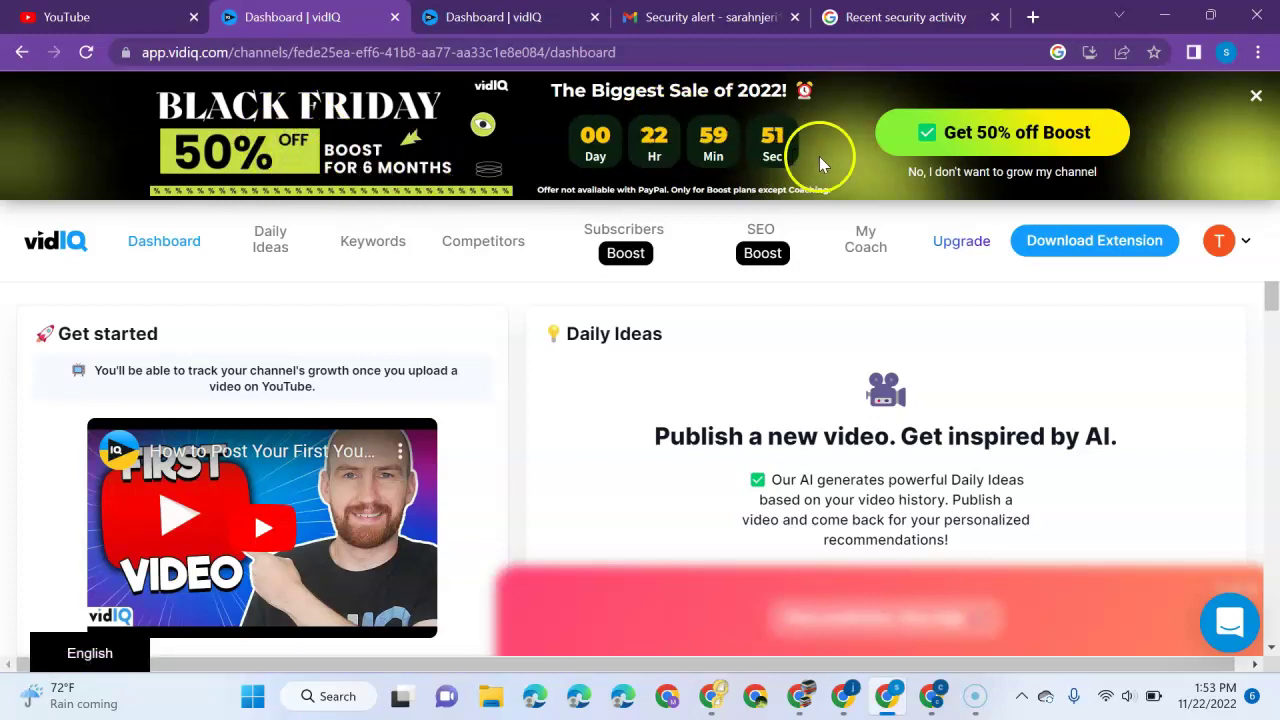
Claim the 50% off Boost offer and highlight the promo code in the payment form.
{"action": "left_click", "coordinate": [980, 144]}
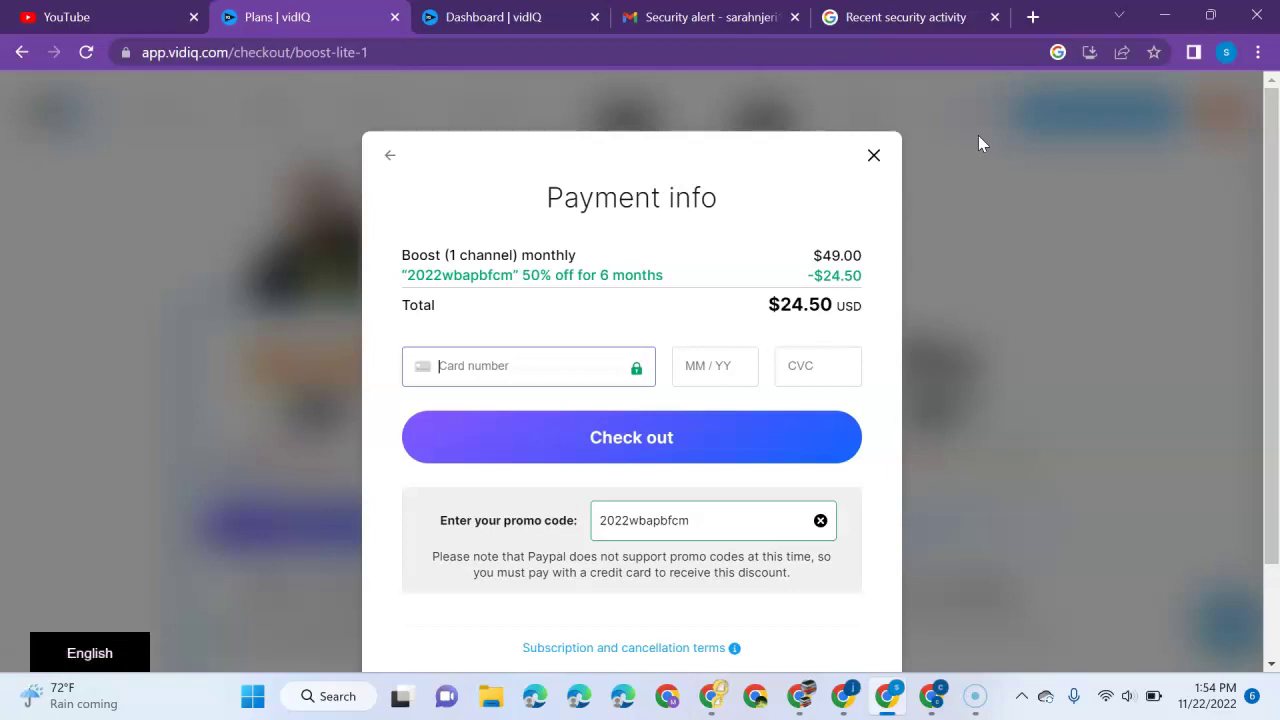
{"action": "left_click", "coordinate": [500, 368]}
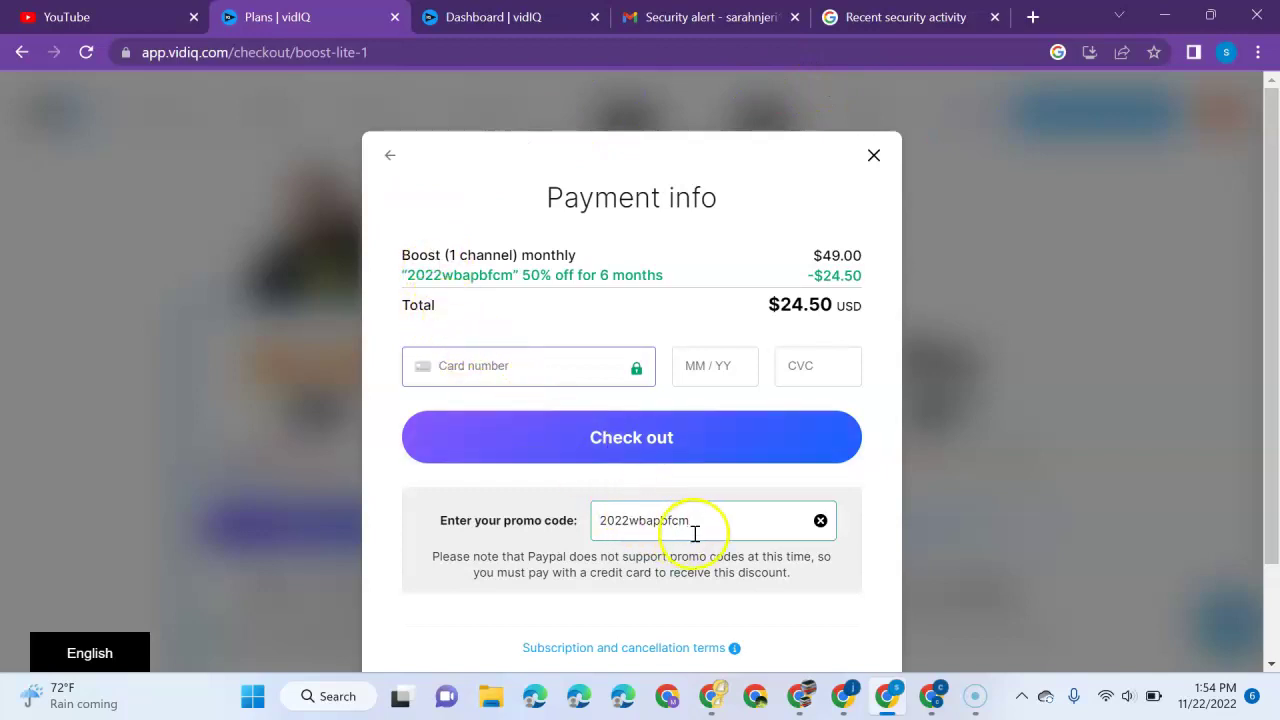
{"action": "left_click_drag", "start_coordinate": [711, 527], "coordinate": [580, 525]}
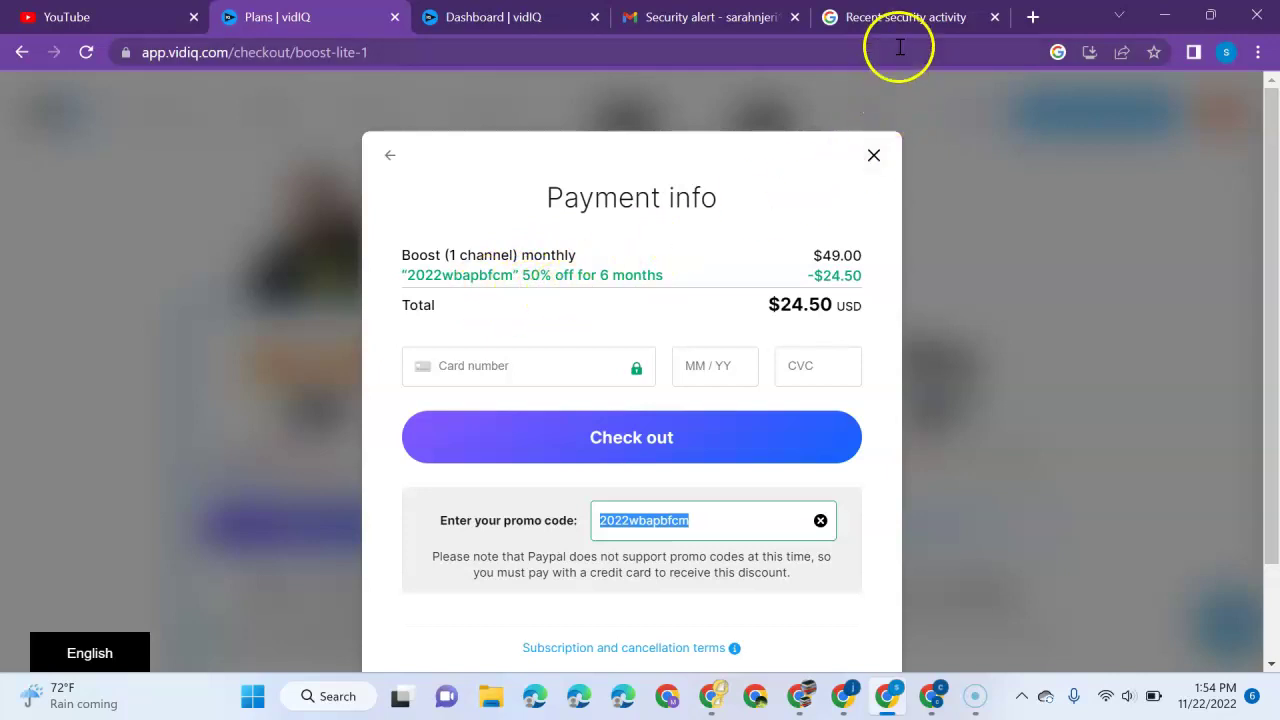
Open the signed-in account's YouTube channel page from the Google apps and examine the channel's name and handle.
{"action": "left_click", "coordinate": [958, 20]}
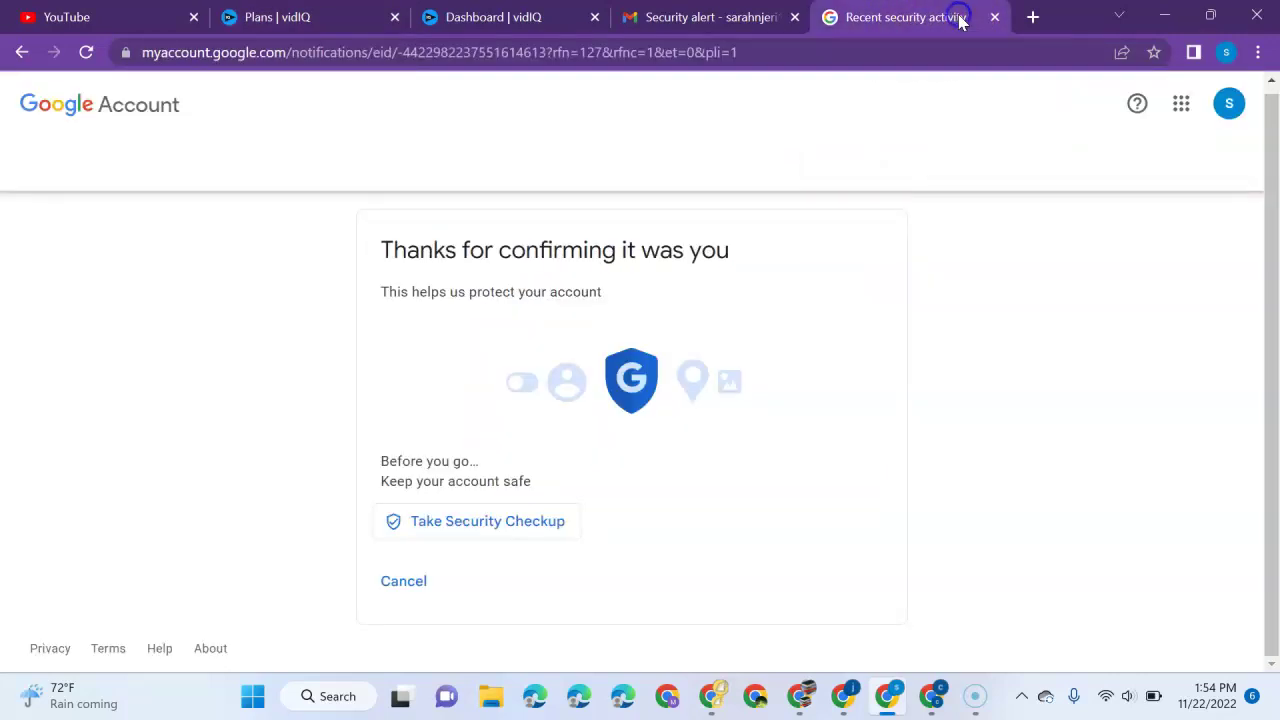
{"action": "left_click", "coordinate": [1228, 104]}
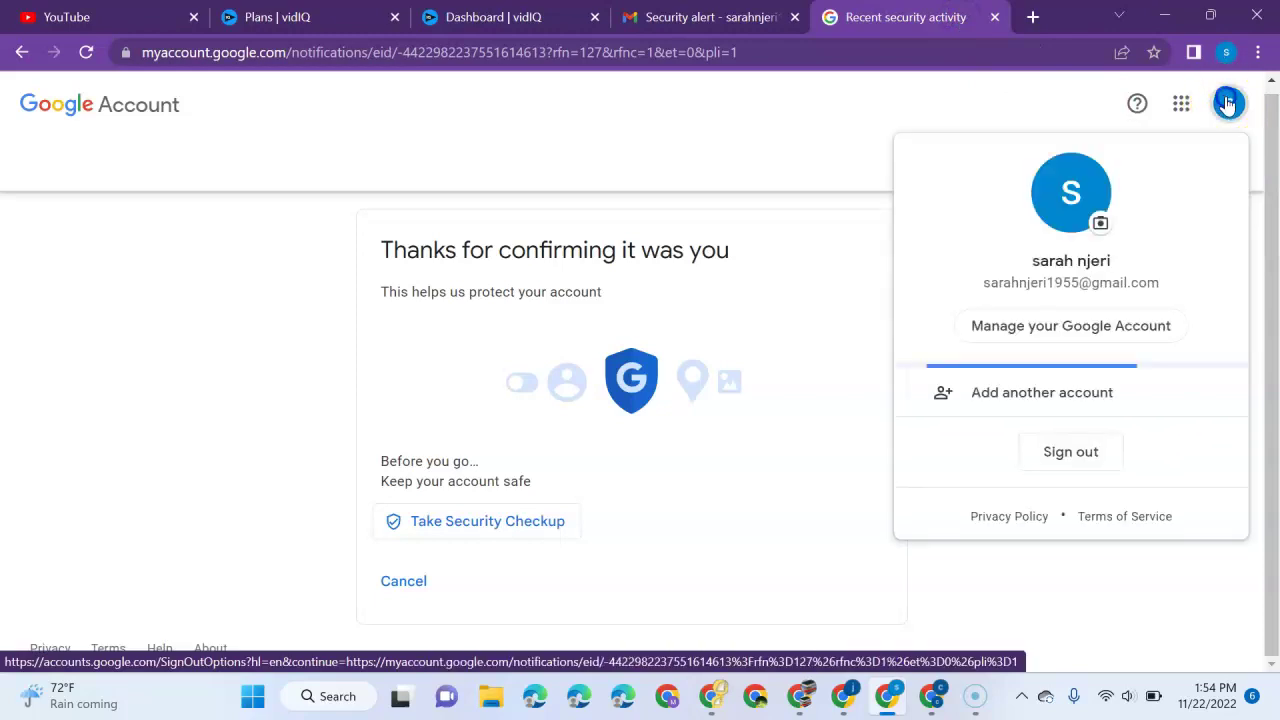
{"action": "left_click", "coordinate": [1182, 104]}
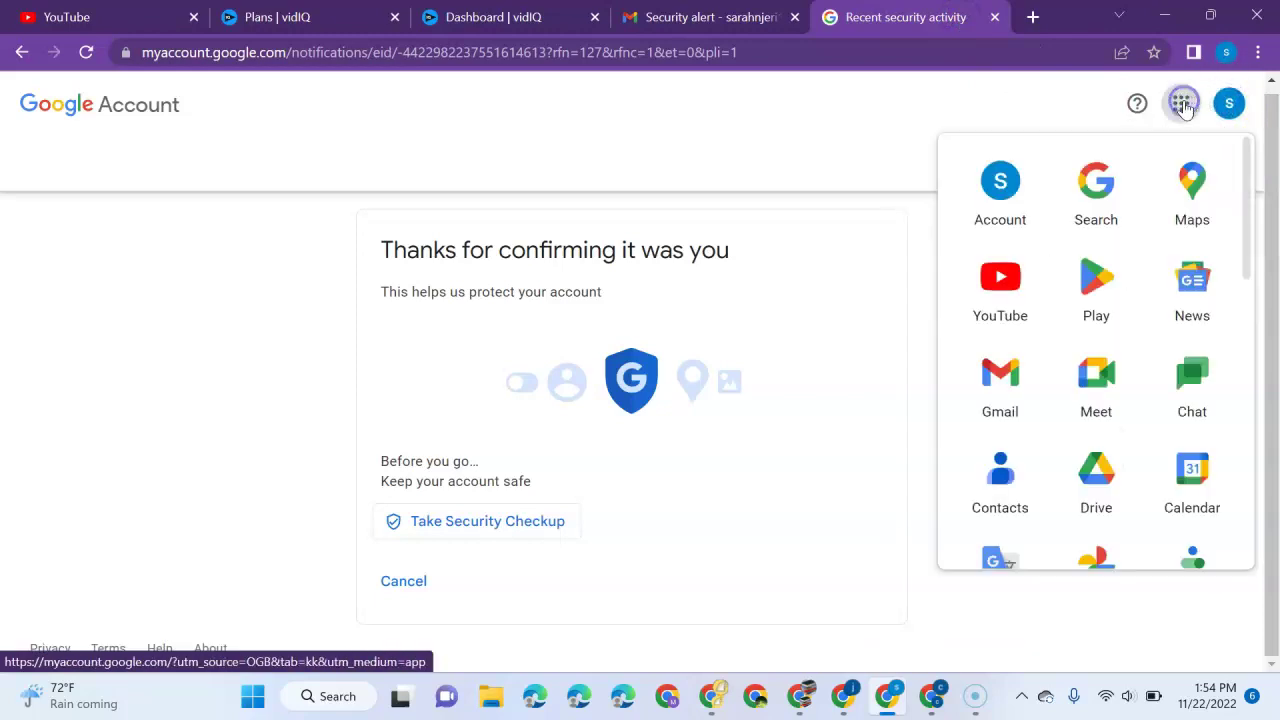
{"action": "left_click", "coordinate": [1004, 278]}
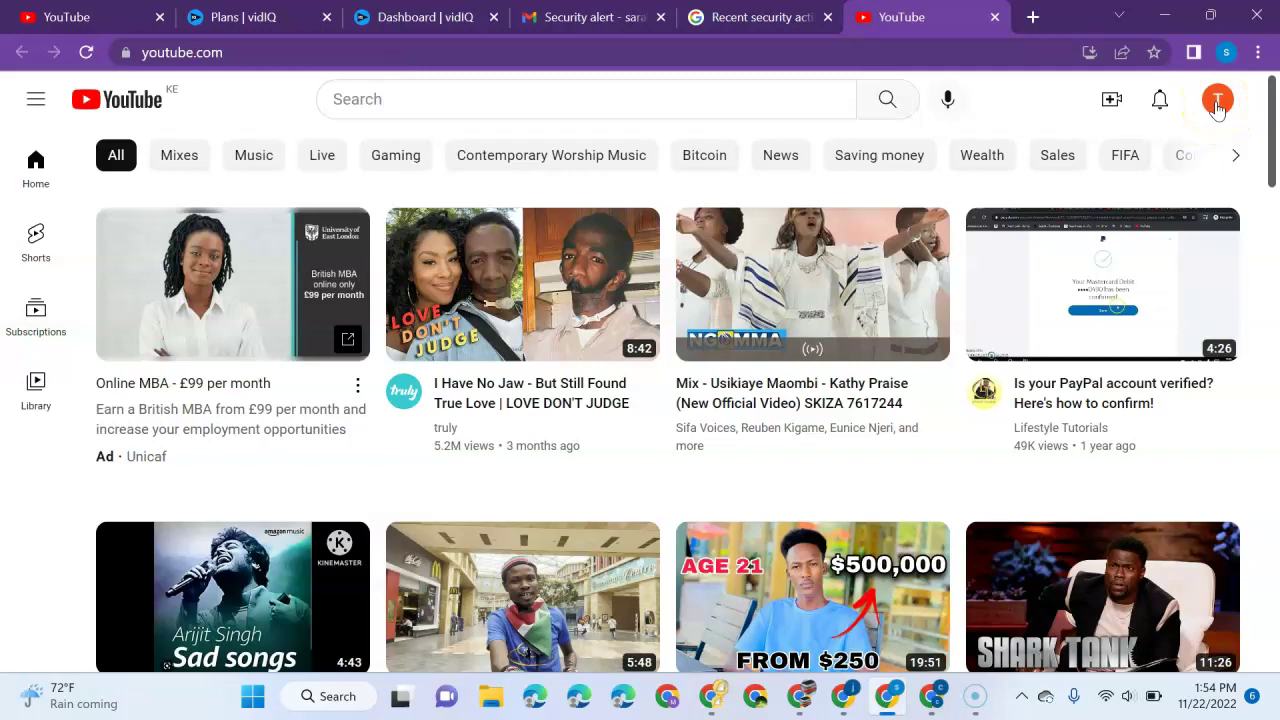
{"action": "left_click", "coordinate": [1217, 106]}
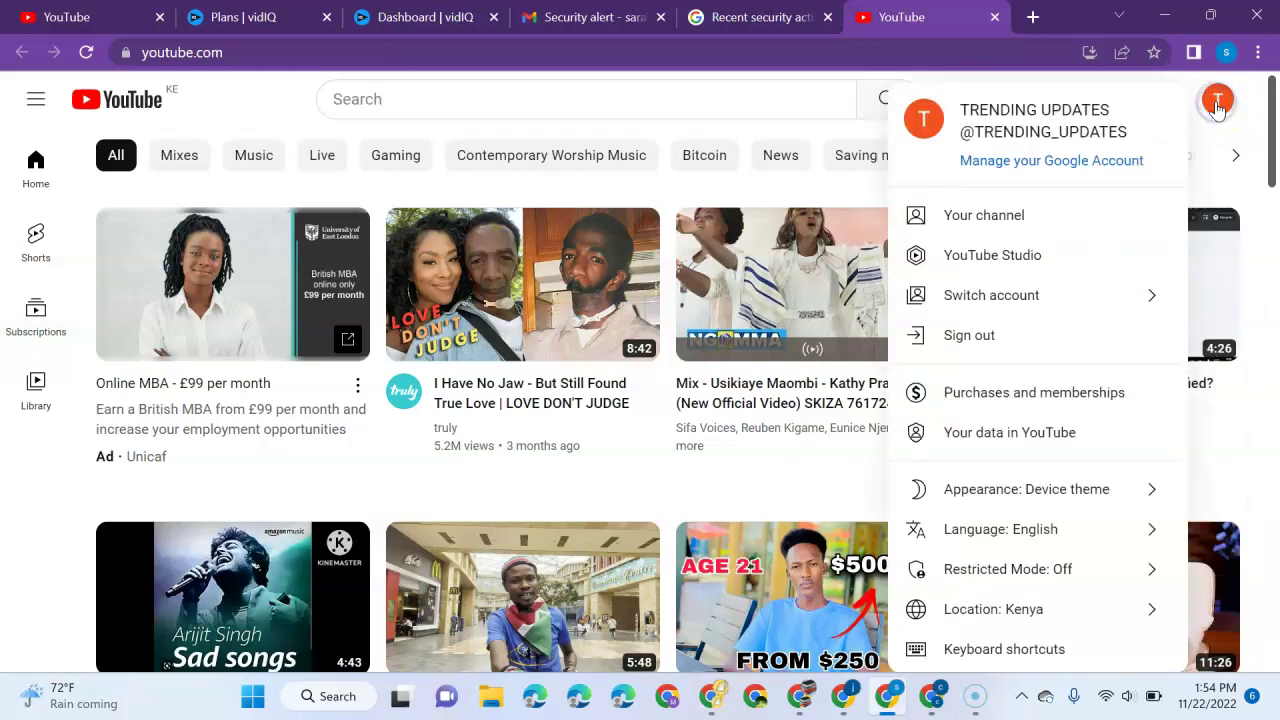
{"action": "left_click", "coordinate": [1008, 222]}
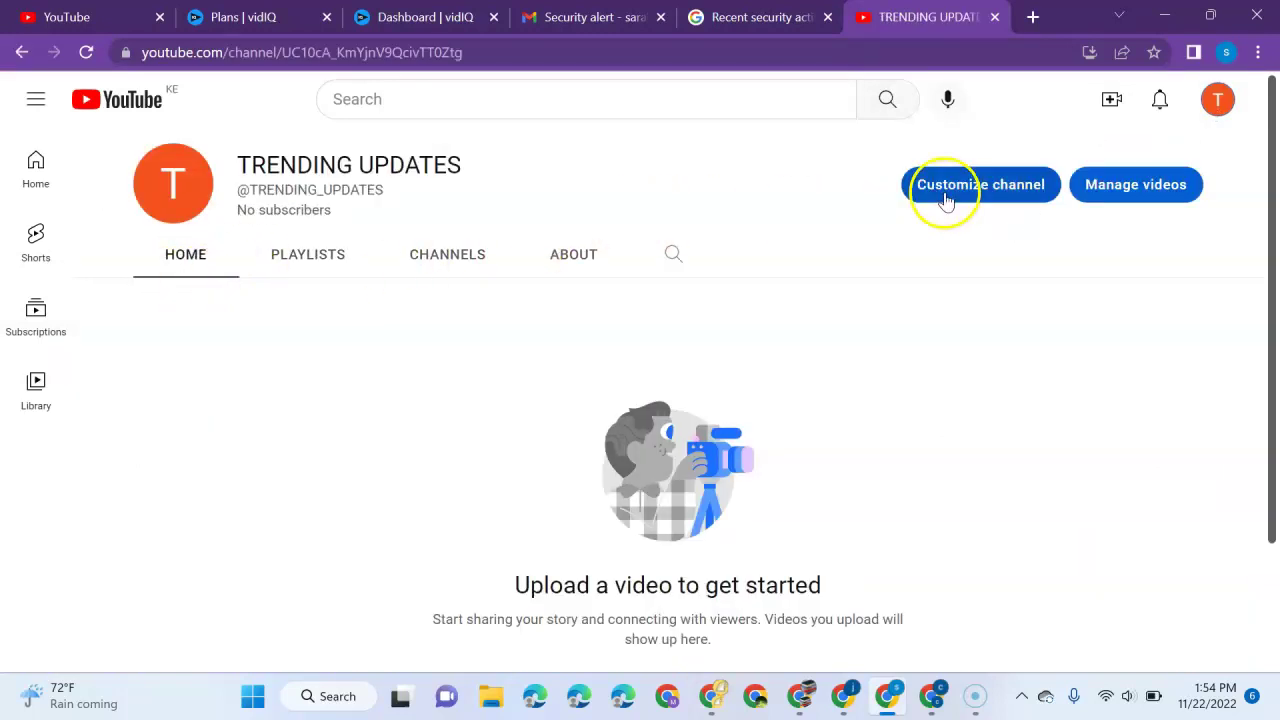
{"action": "triple_click", "coordinate": [257, 189]}
{"action": "left_click_drag", "start_coordinate": [362, 207], "coordinate": [376, 194]}
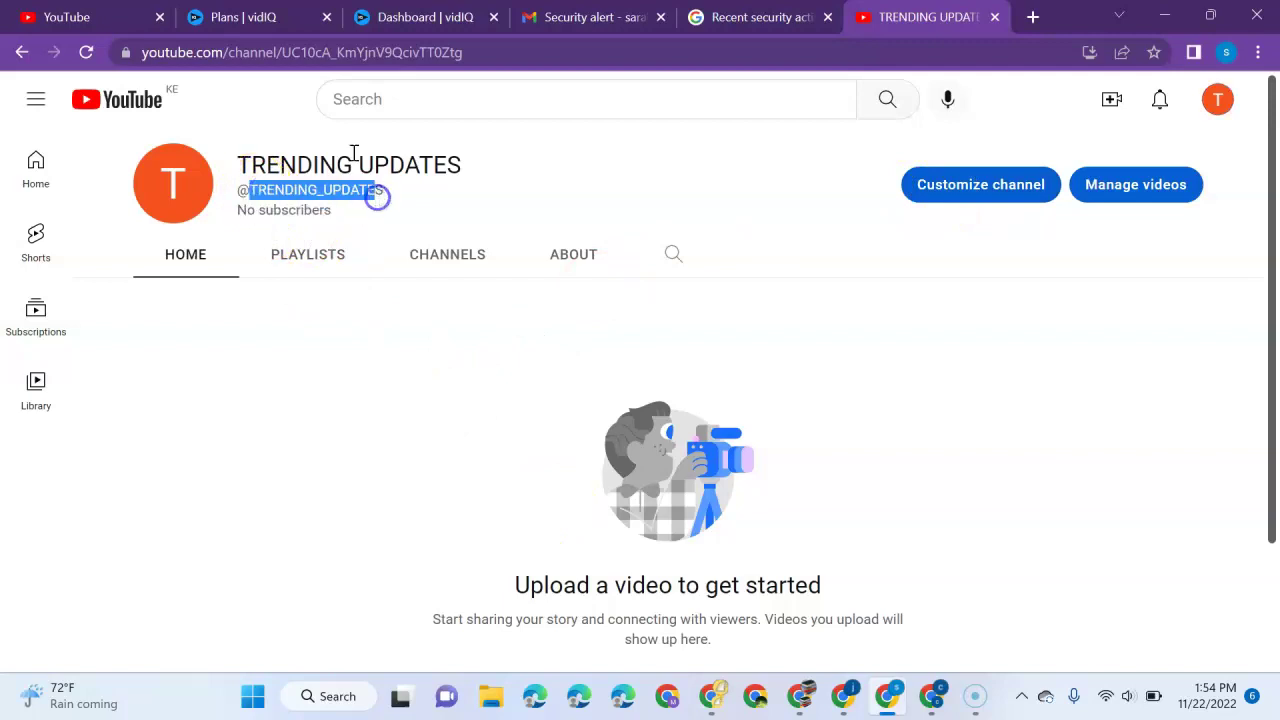
Go back to the vidIQ checkout and enter the card details to buy the monthly Boost plan.
{"action": "left_click", "coordinate": [229, 15]}
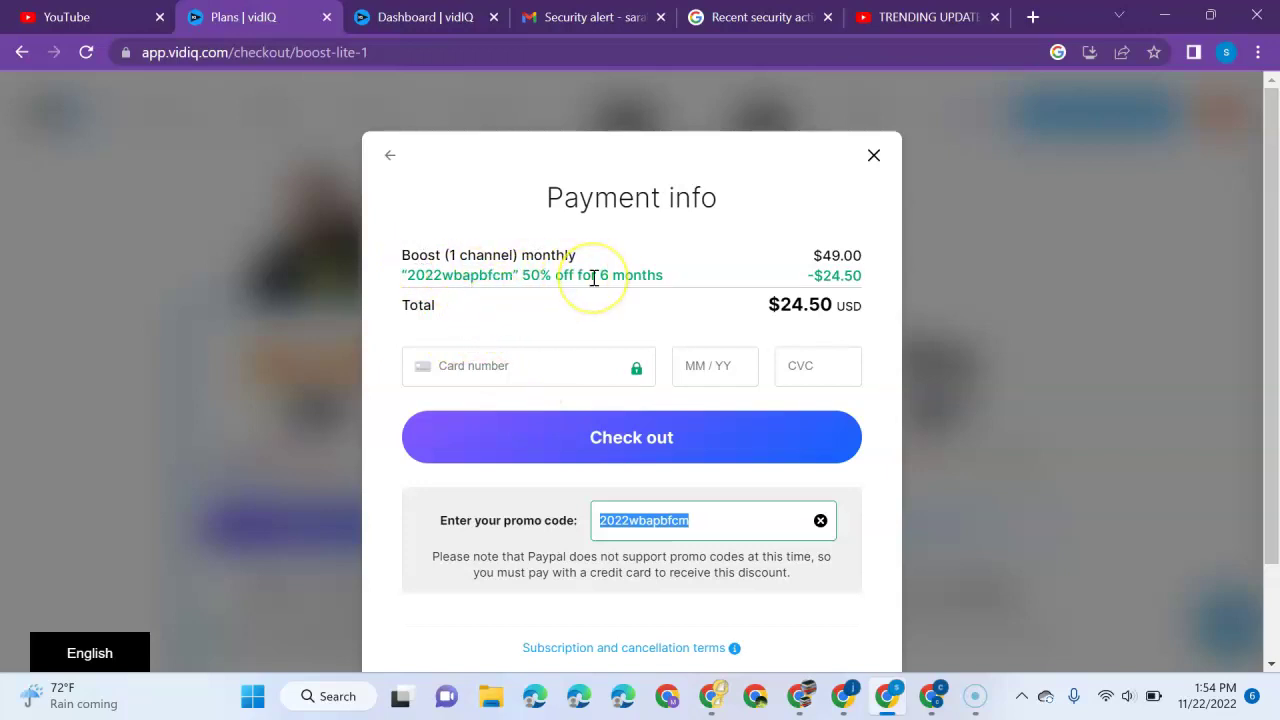
{"action": "left_click", "coordinate": [511, 366]}
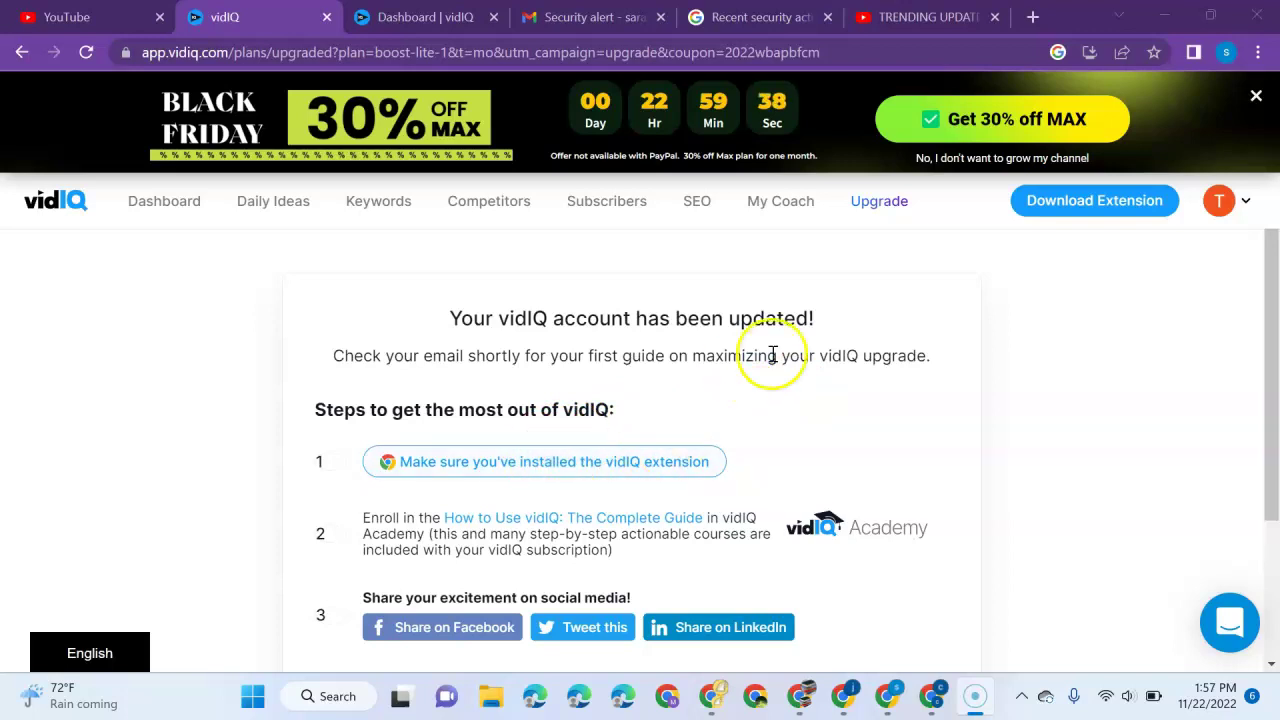
Search Google for VID IQ in a new tab, open the vidIQ site and sign in with the Google account.
{"action": "left_click", "coordinate": [1033, 17]}
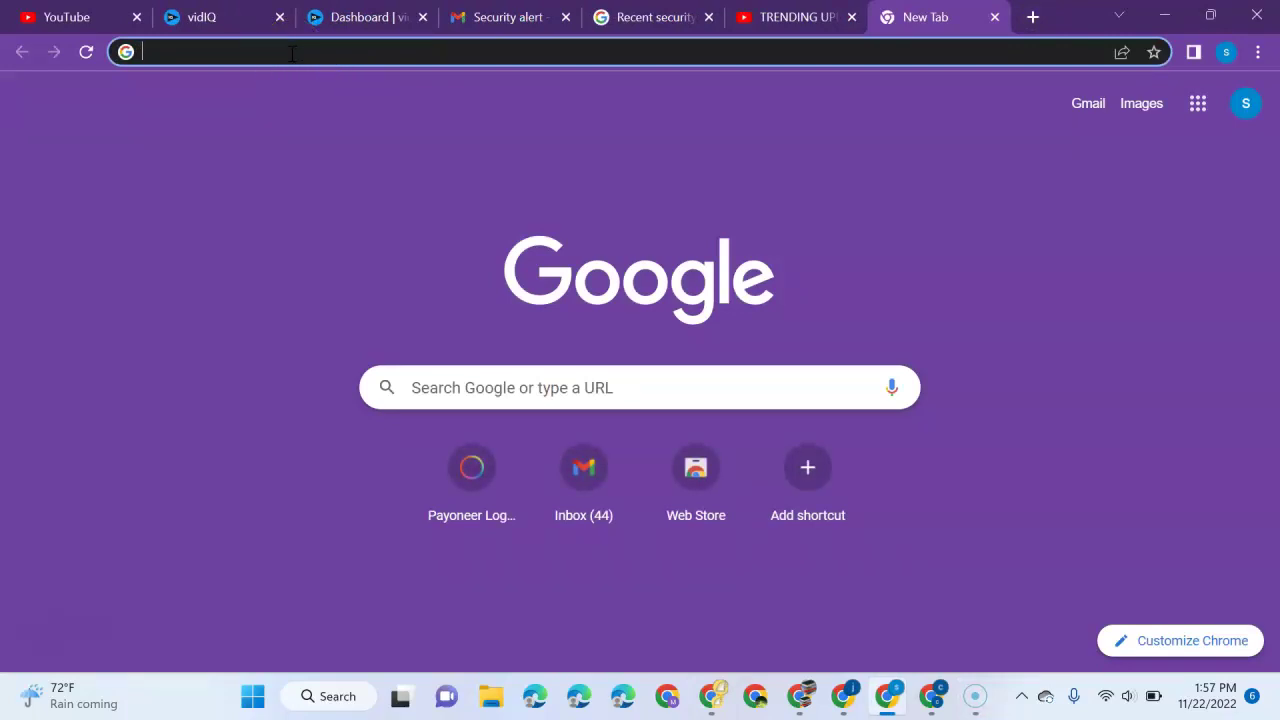
{"action": "type", "text": "v"}
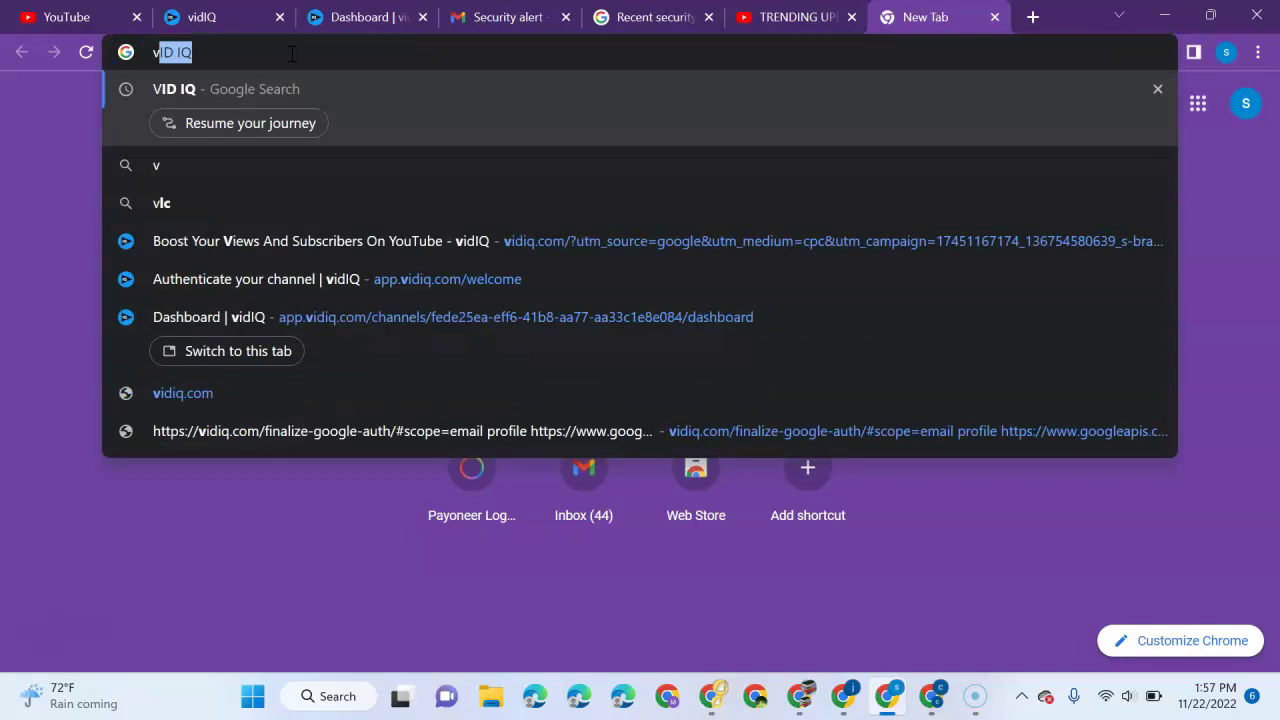
{"action": "left_click", "coordinate": [277, 94]}
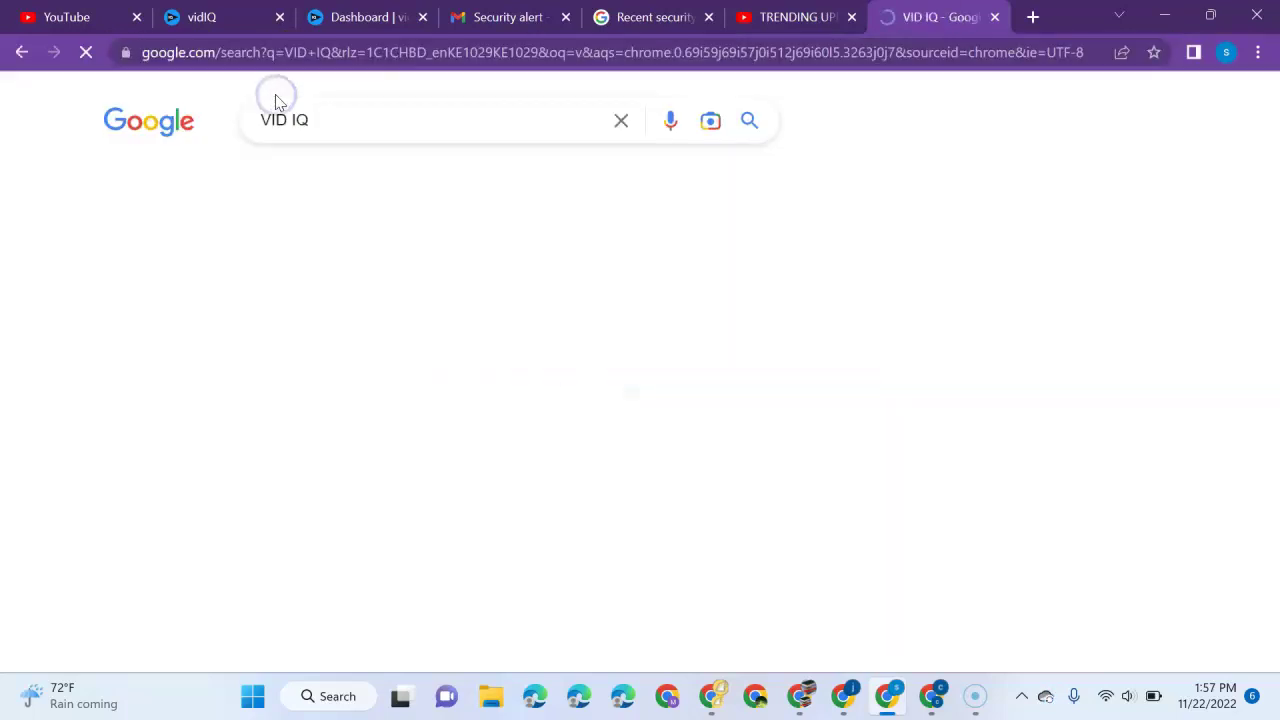
{"action": "left_click", "coordinate": [280, 118]}
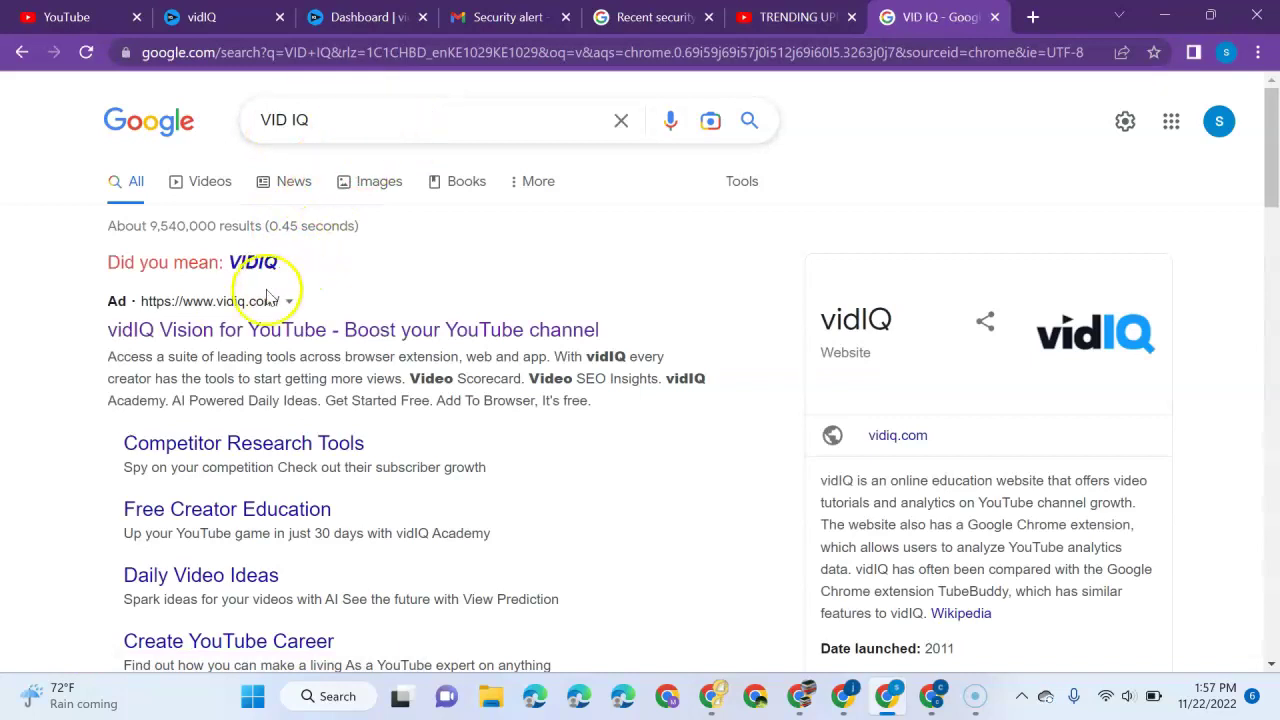
{"action": "left_click", "coordinate": [286, 341]}
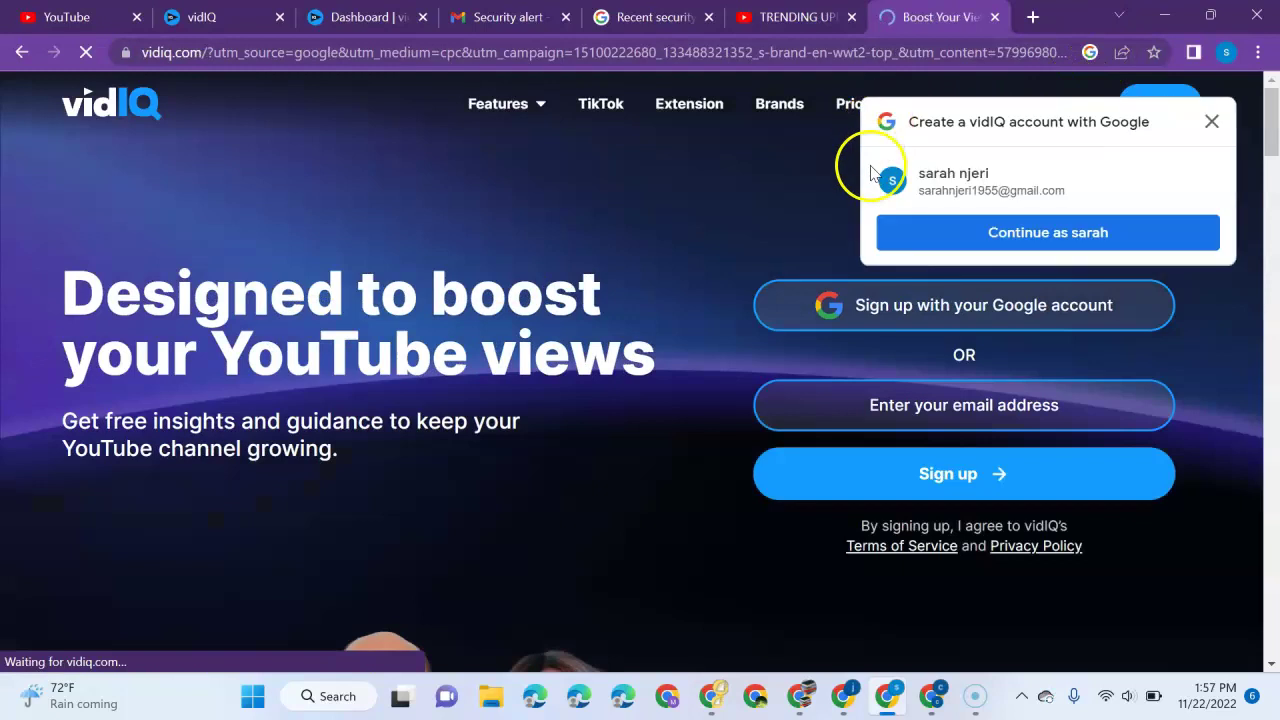
{"action": "left_click", "coordinate": [1125, 228]}
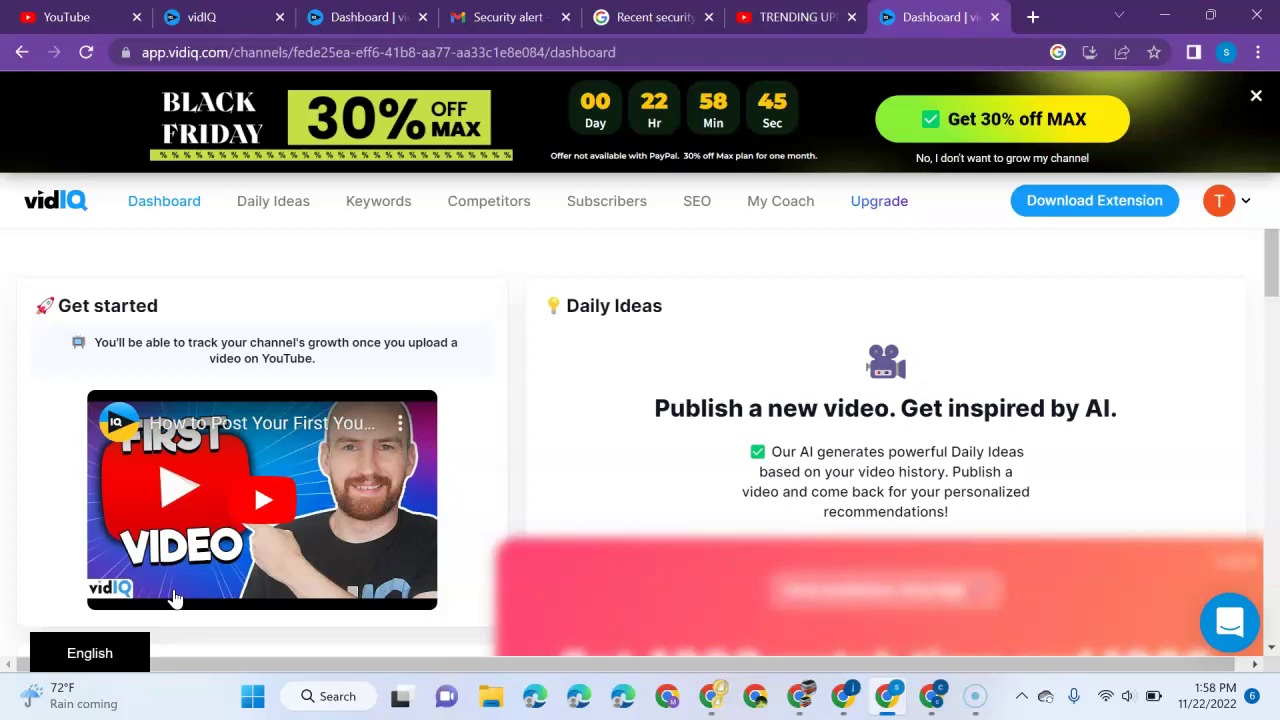
Download the vidIQ Vision for YouTube extension from the Chrome Web Store and approve adding it to Chrome.
{"action": "left_click", "coordinate": [1058, 196]}
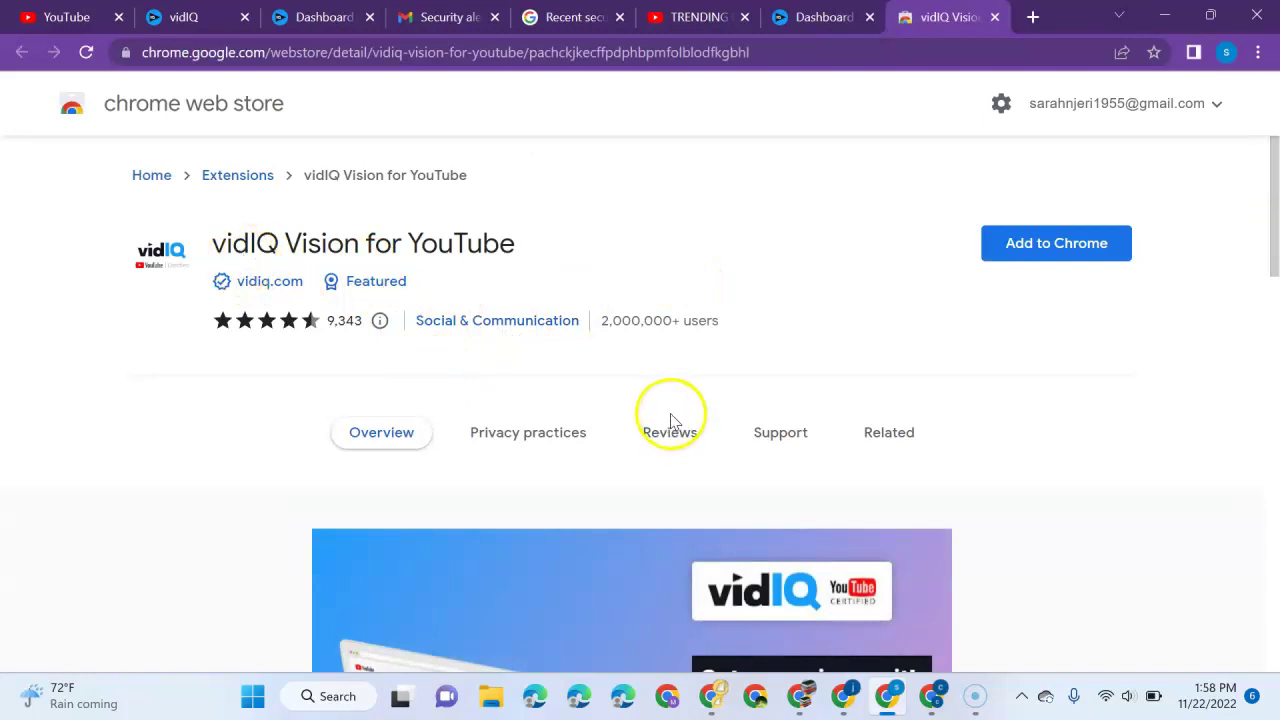
{"action": "left_click", "coordinate": [1042, 260]}
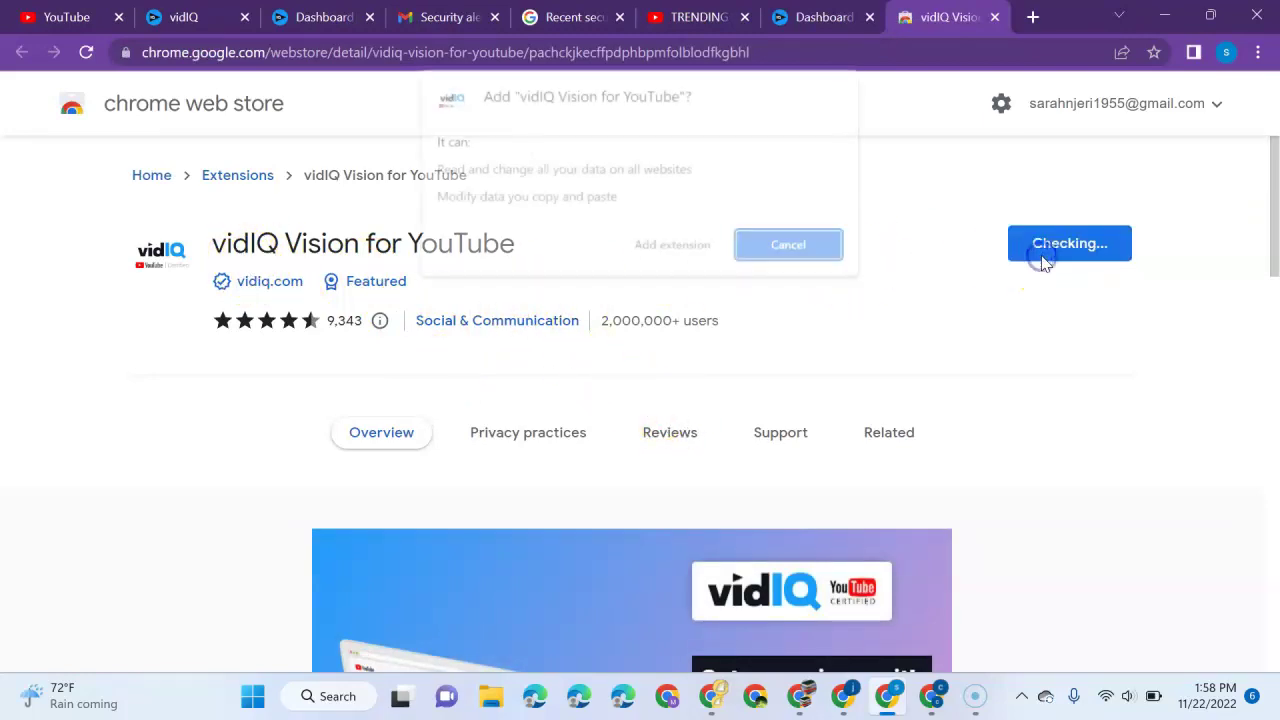
{"action": "left_click", "coordinate": [679, 252]}
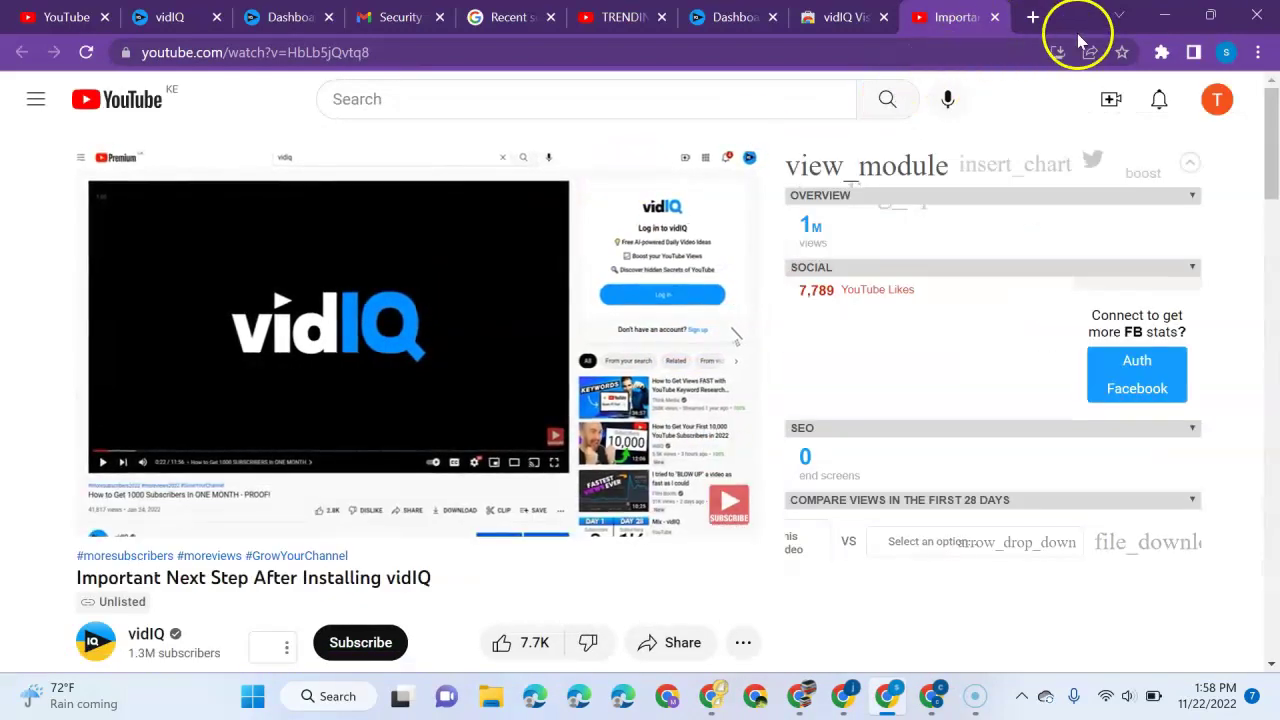
Pin the vidIQ Vision for YouTube extension in Chrome so it stays accessible.
{"action": "left_click", "coordinate": [1161, 52]}
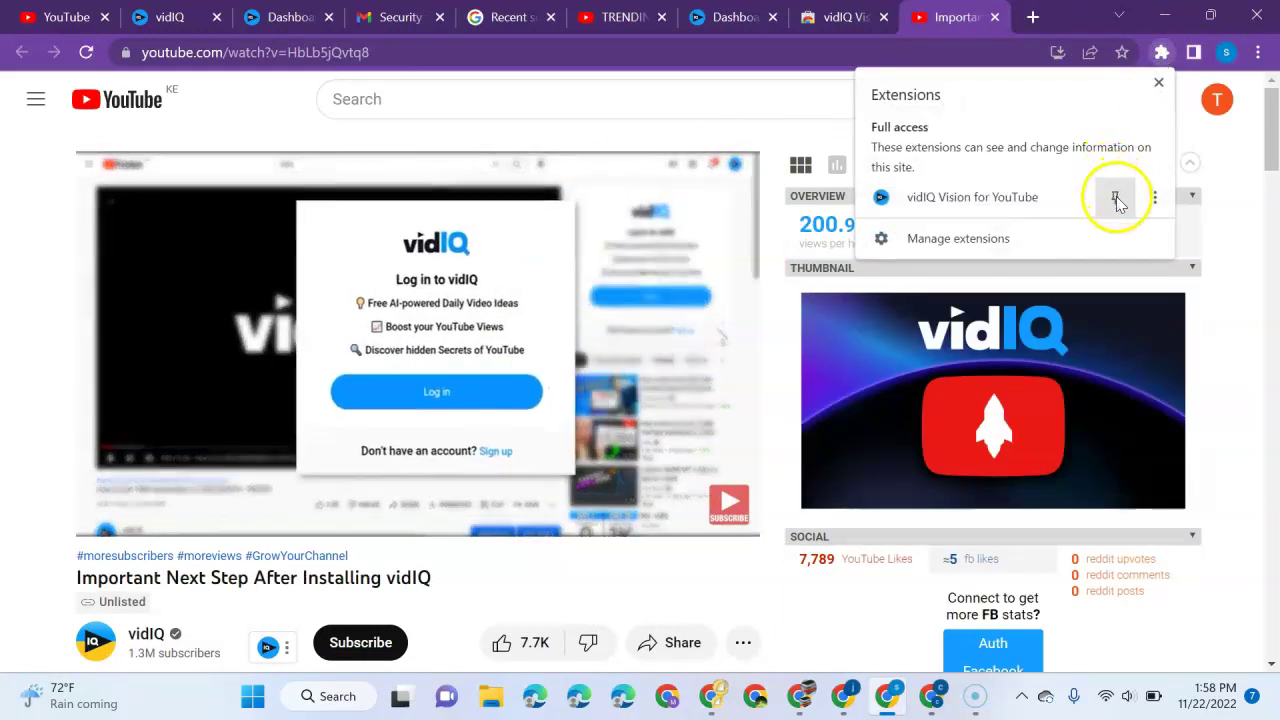
{"action": "left_click", "coordinate": [1116, 199]}
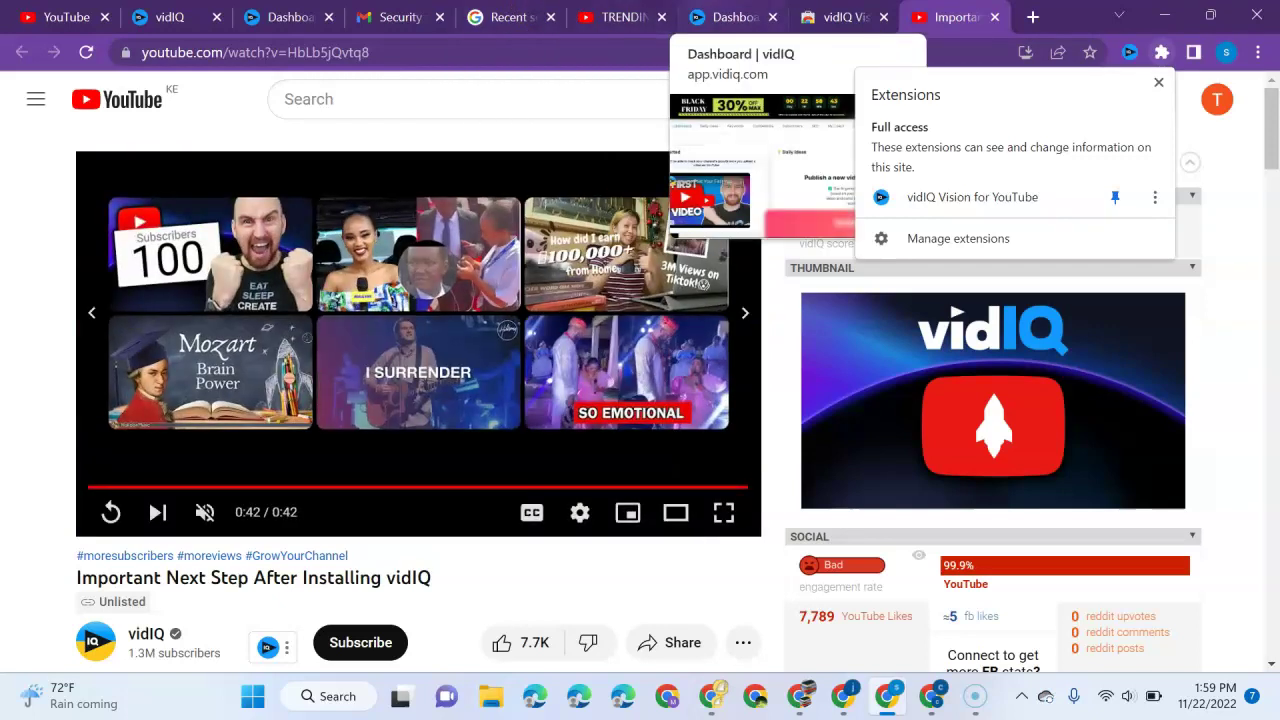
Return to the vidIQ account upgrade page, review its recommended steps and continue to the dashboard.
{"action": "left_click", "coordinate": [843, 17]}
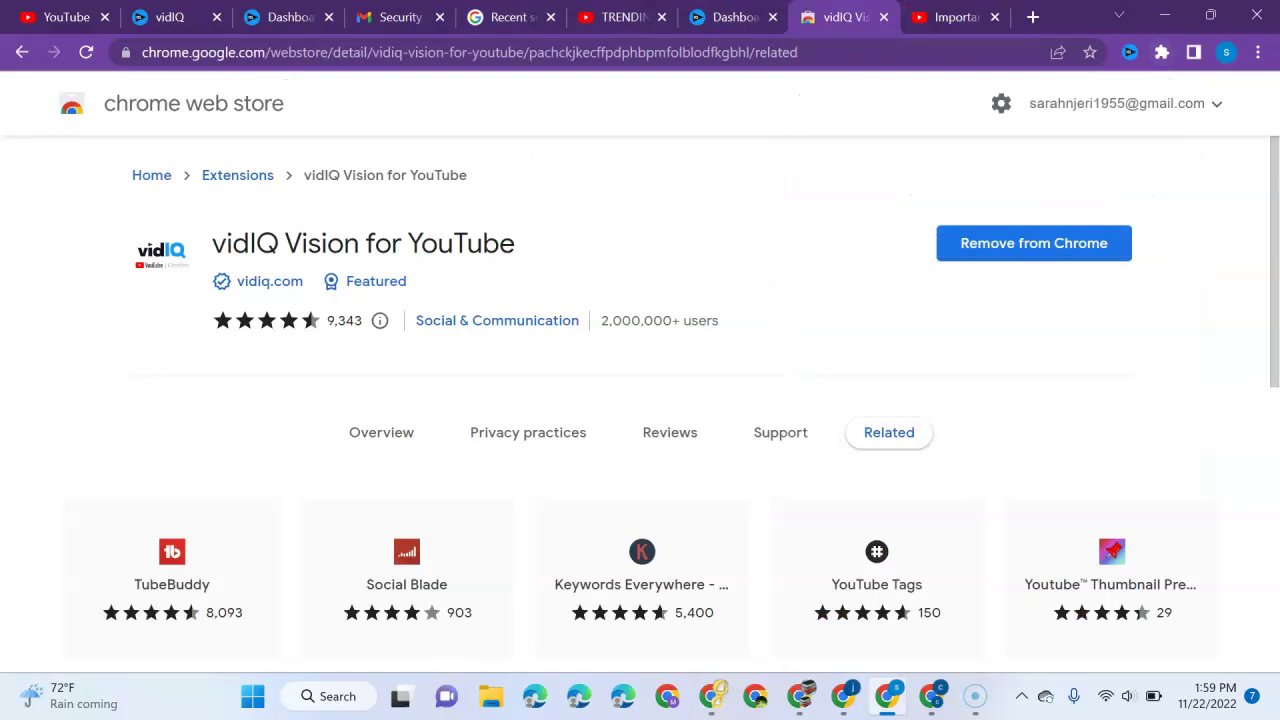
{"action": "left_click", "coordinate": [755, 14]}
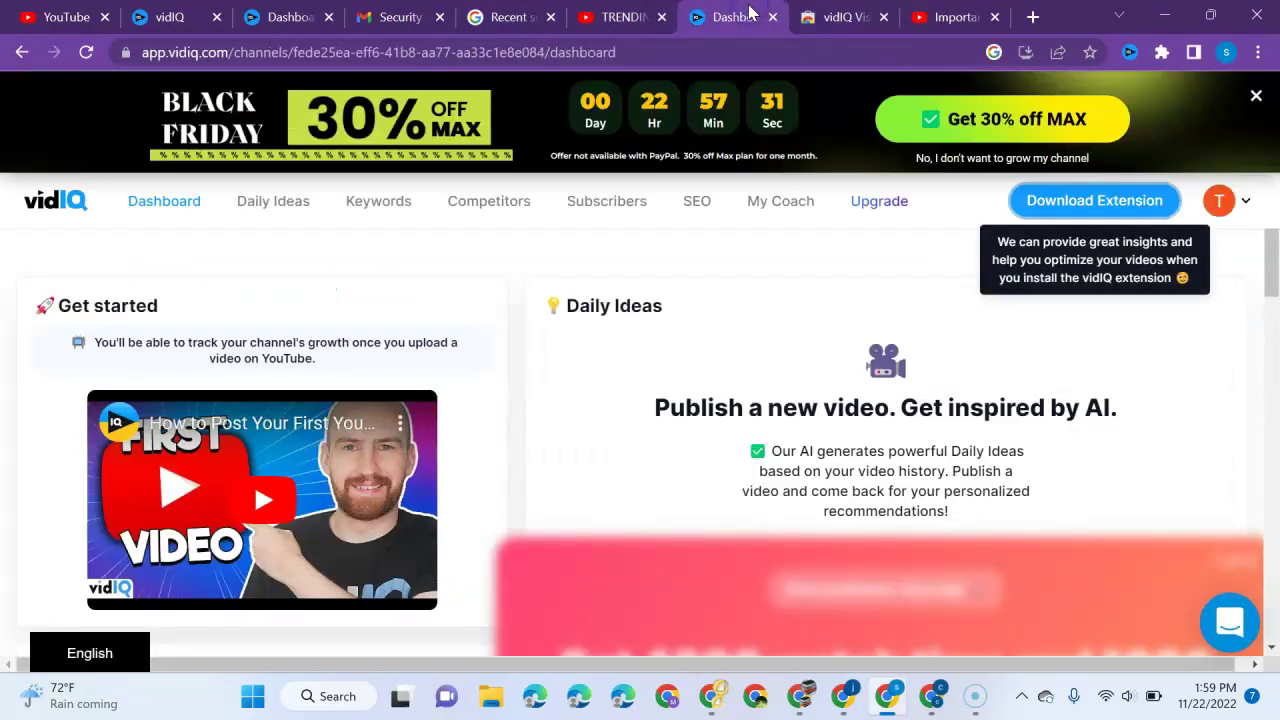
{"action": "left_click", "coordinate": [645, 14]}
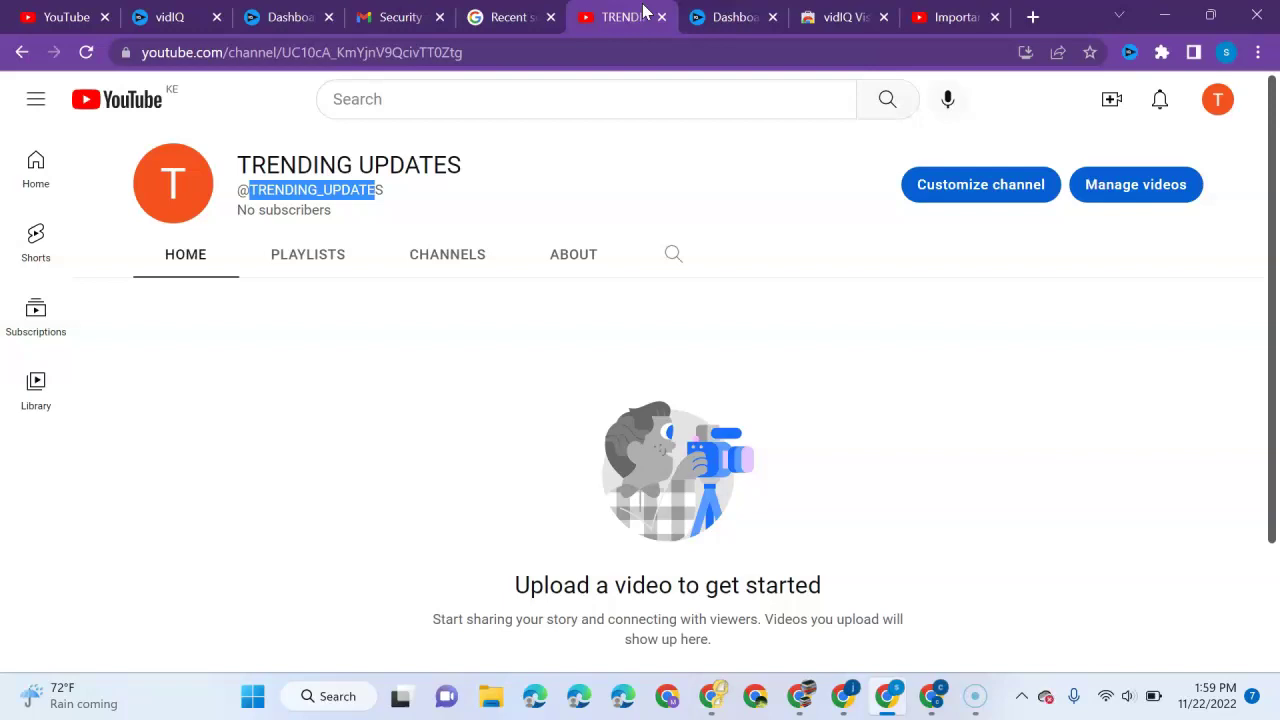
{"action": "left_click", "coordinate": [310, 17]}
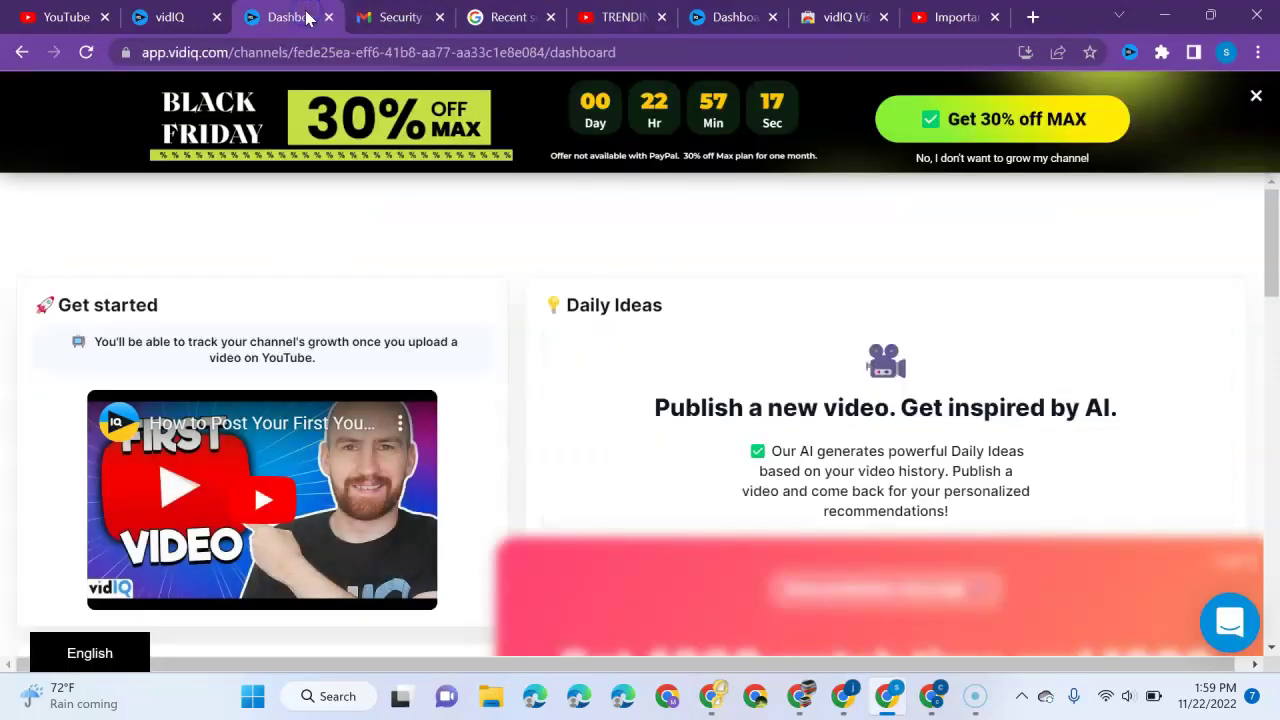
{"action": "left_click", "coordinate": [165, 20]}
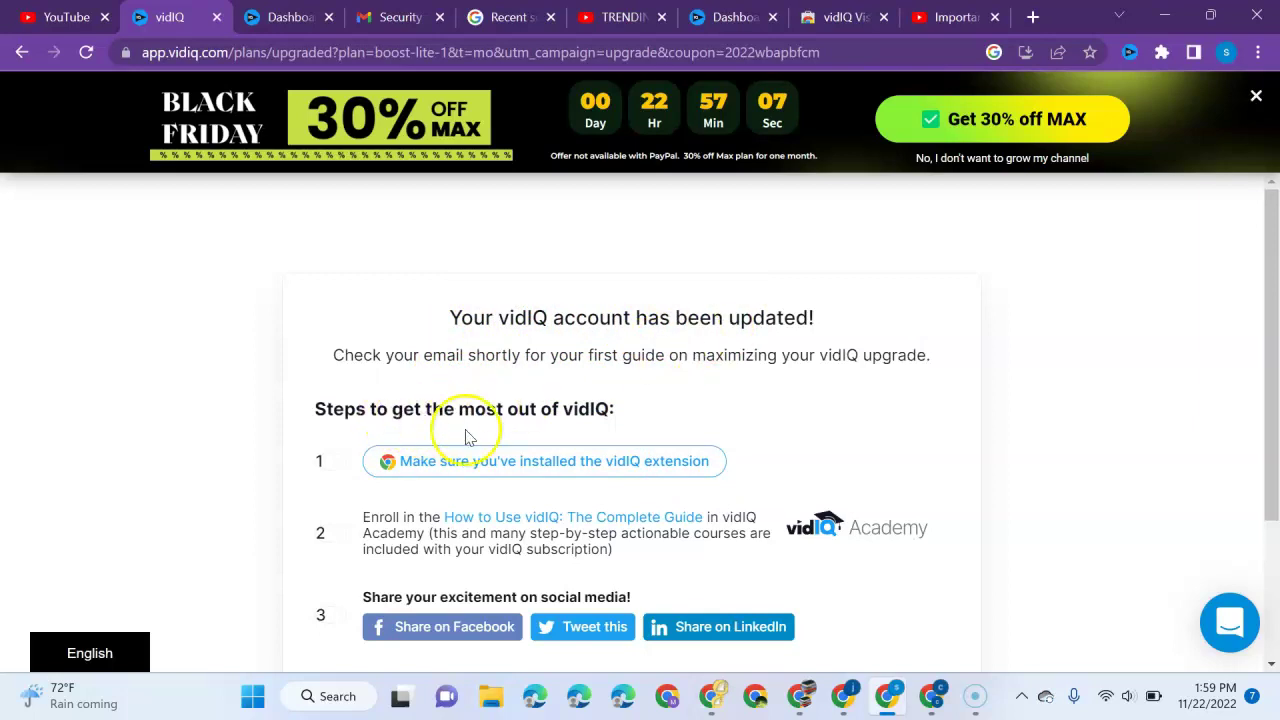
{"action": "scroll", "coordinate": [563, 470], "scroll_direction": "down", "scroll_amount": 1}
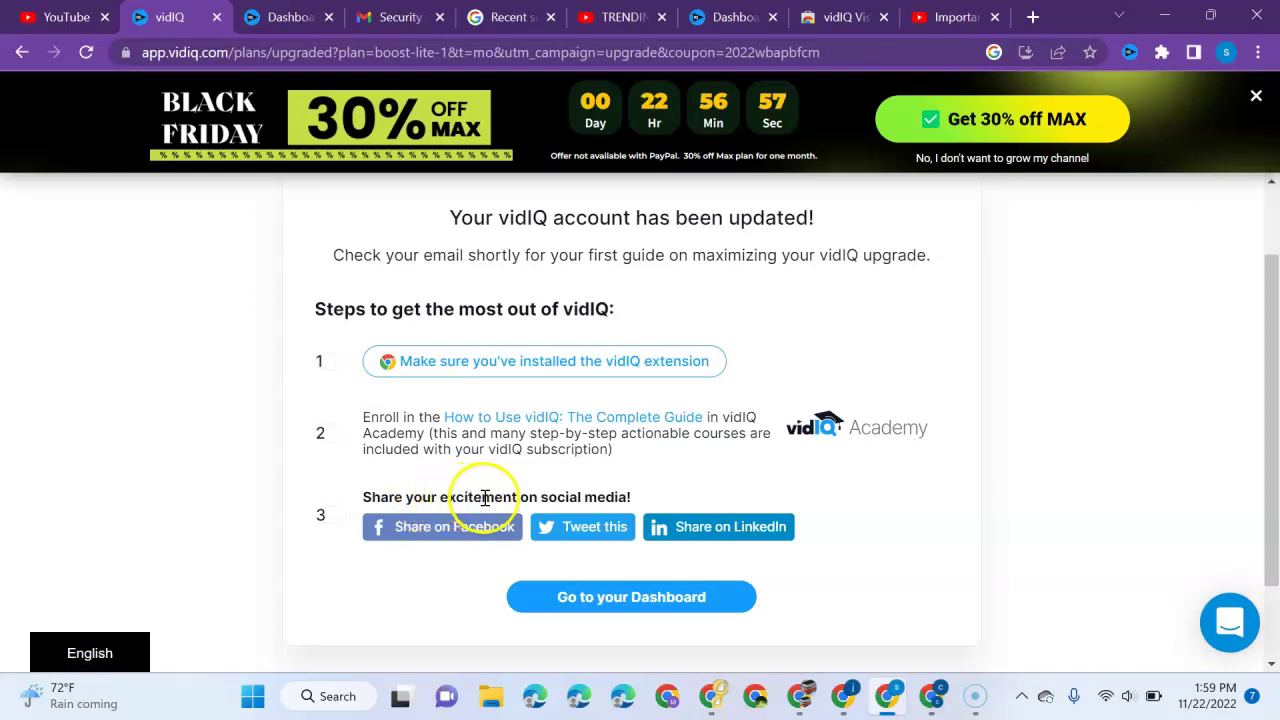
{"action": "scroll", "coordinate": [631, 500], "scroll_direction": "down", "scroll_amount": 1}
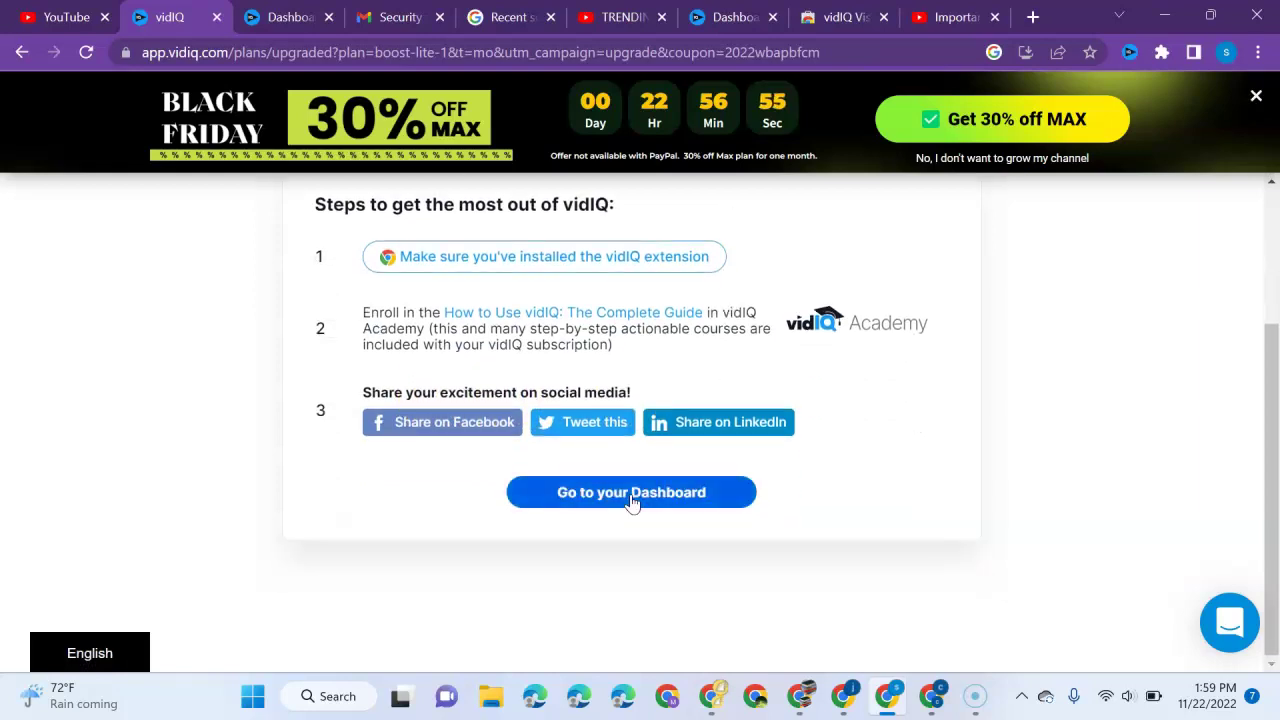
{"action": "left_click", "coordinate": [697, 489]}
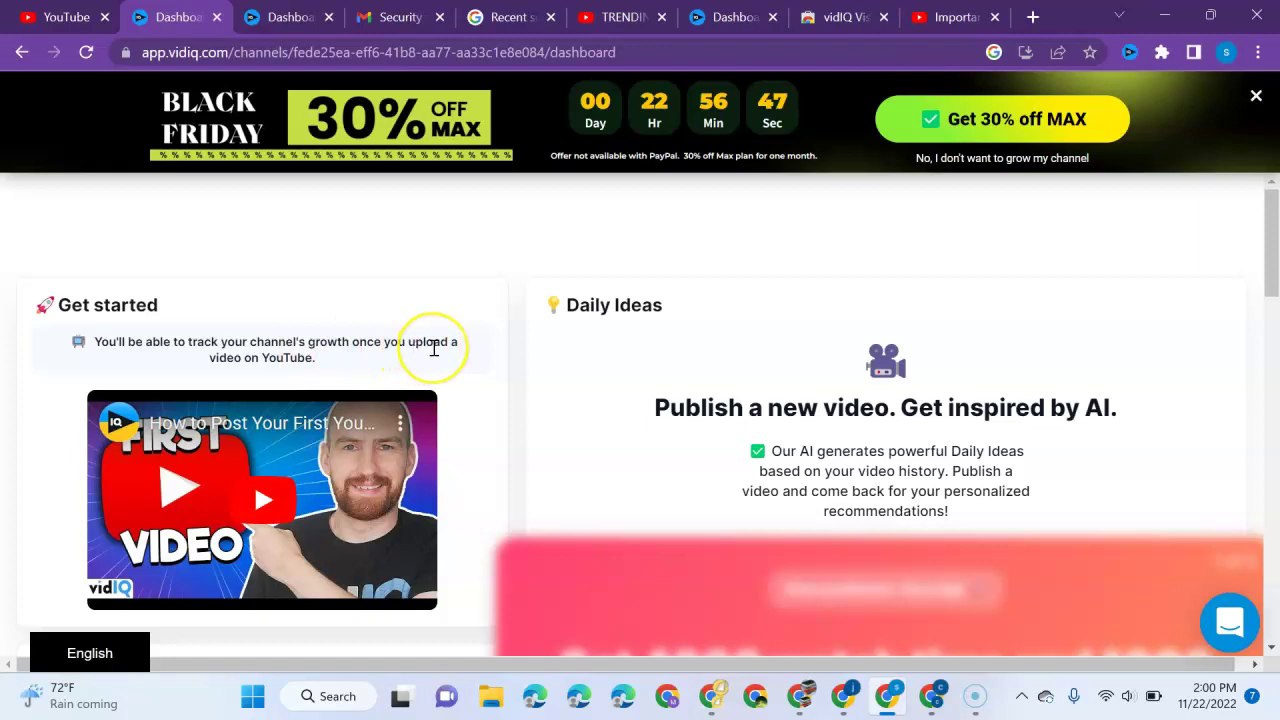
Examine the vidIQ dashboard's sections, including the monetization tracker, AI title recommendations and keyword opportunities.
{"action": "scroll", "coordinate": [560, 380], "scroll_direction": "down", "scroll_amount": 2}
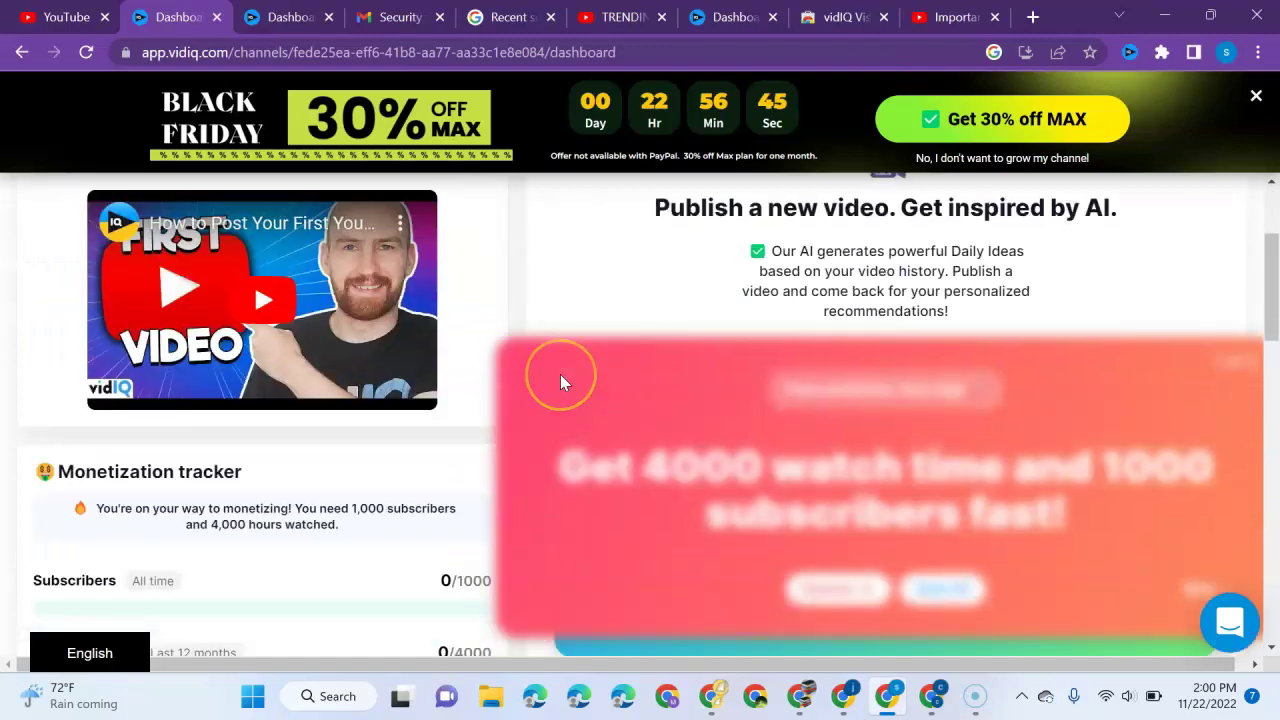
{"action": "scroll", "coordinate": [560, 382], "scroll_direction": "down", "scroll_amount": 3}
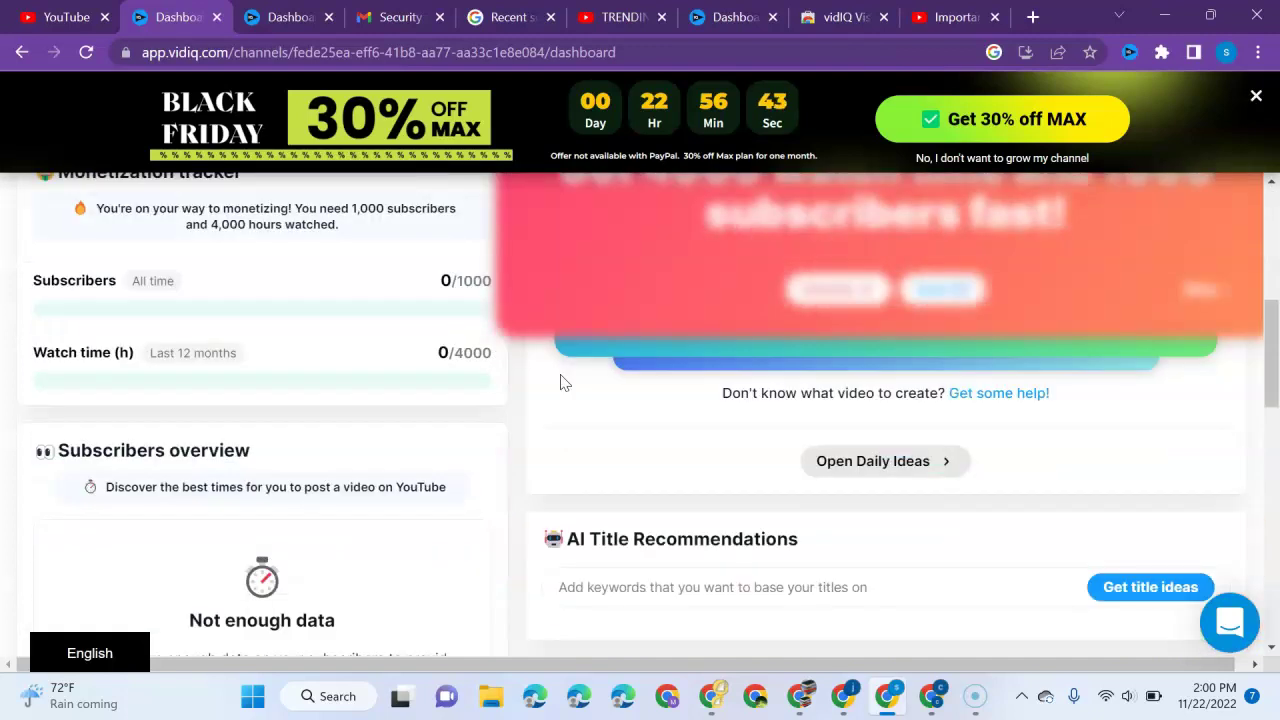
{"action": "scroll", "coordinate": [563, 383], "scroll_direction": "down", "scroll_amount": 1}
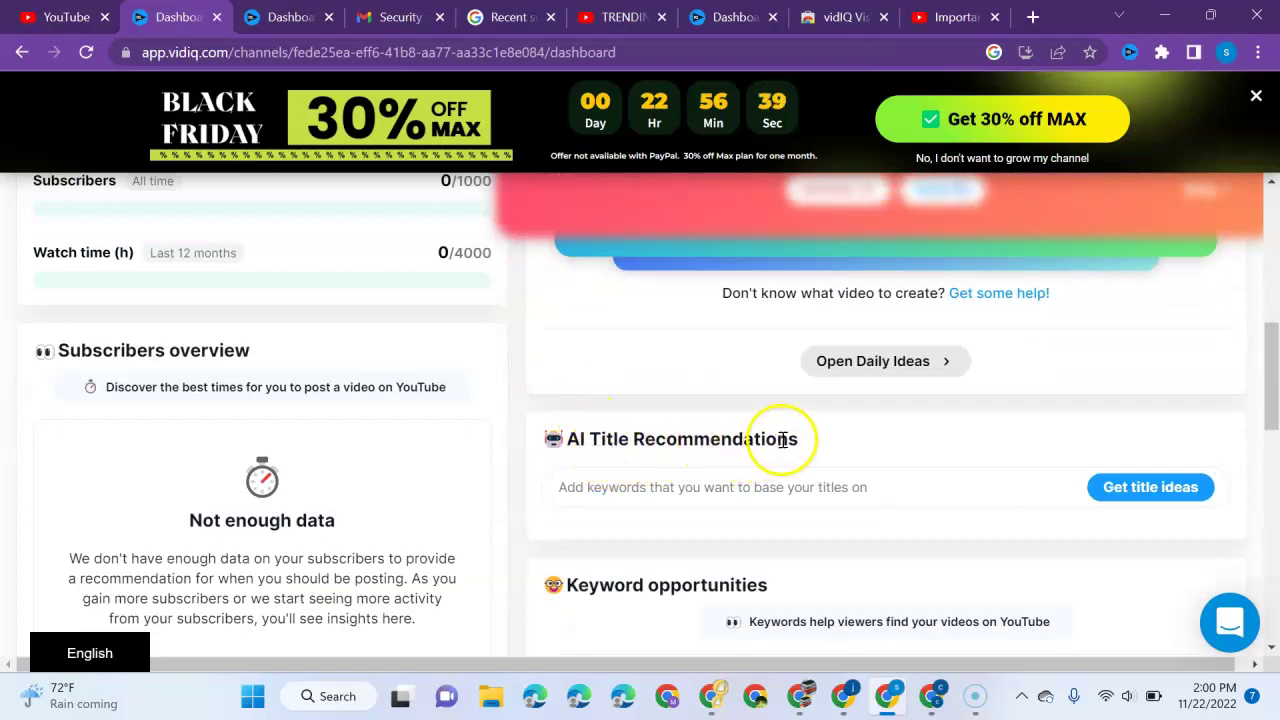
{"action": "scroll", "coordinate": [783, 439], "scroll_direction": "down", "scroll_amount": 2}
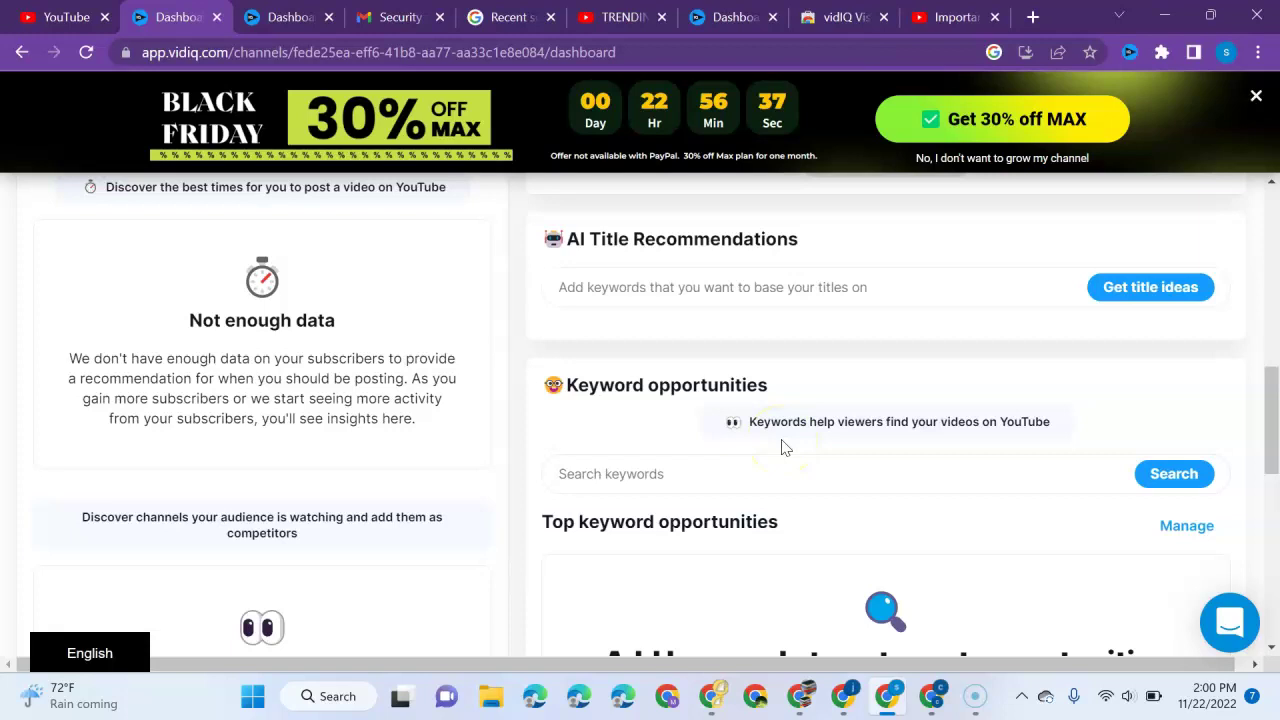
{"action": "scroll", "coordinate": [446, 491], "scroll_direction": "down", "scroll_amount": 2}
{"action": "scroll", "coordinate": [293, 217], "scroll_direction": "up", "scroll_amount": 4}
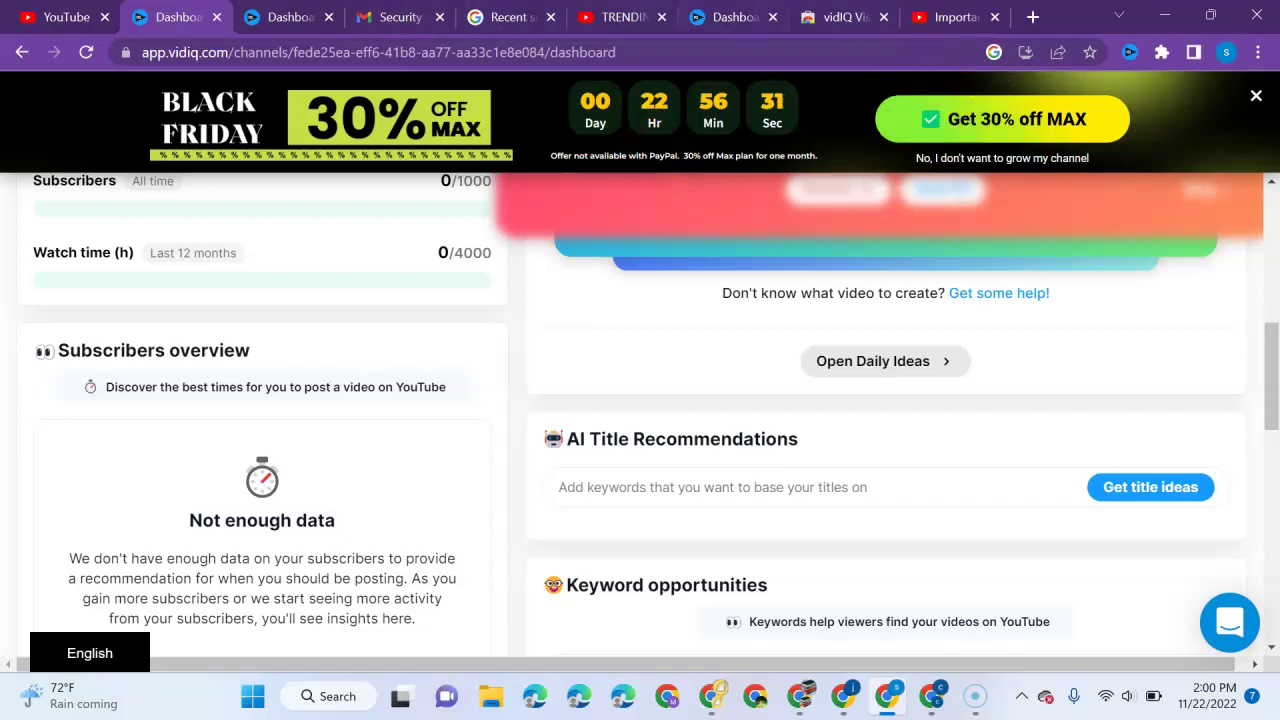
Switch to Gmail, open the vidIQ welcome email from the inbox and read its introduction and Daily Ideas section.
{"action": "left_click", "coordinate": [398, 17]}
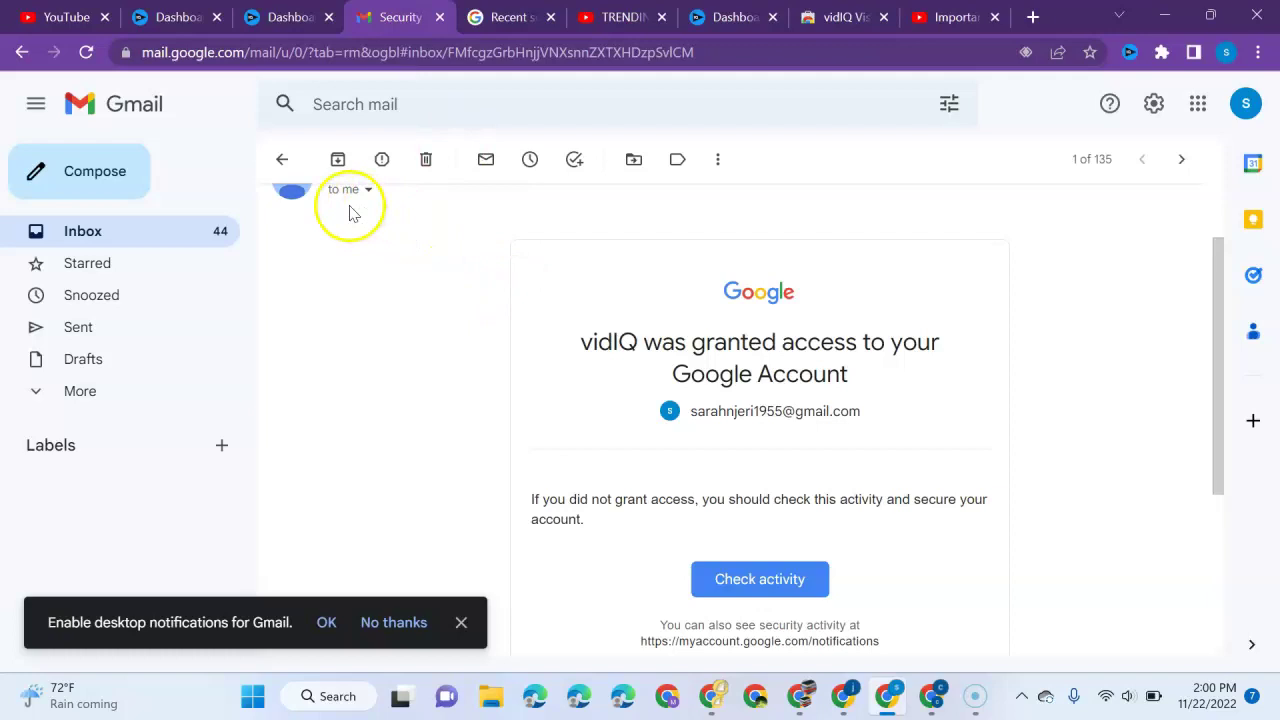
{"action": "left_click", "coordinate": [283, 160]}
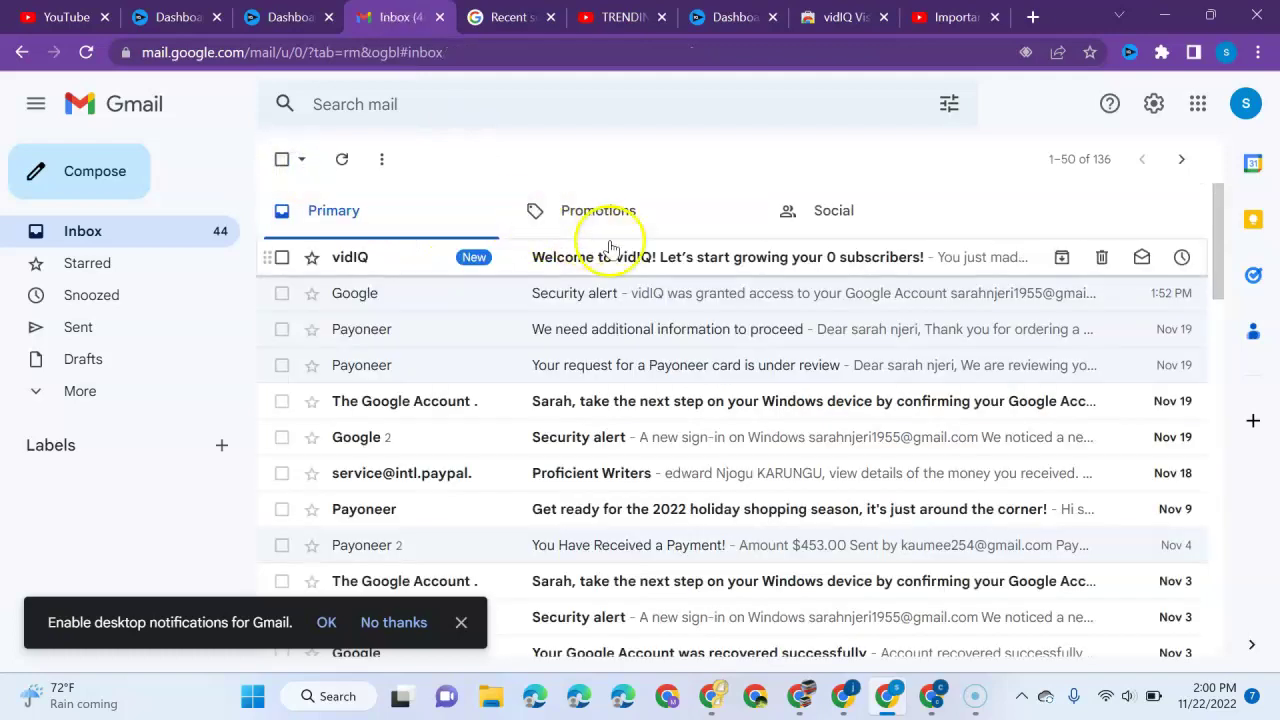
{"action": "left_click", "coordinate": [648, 265]}
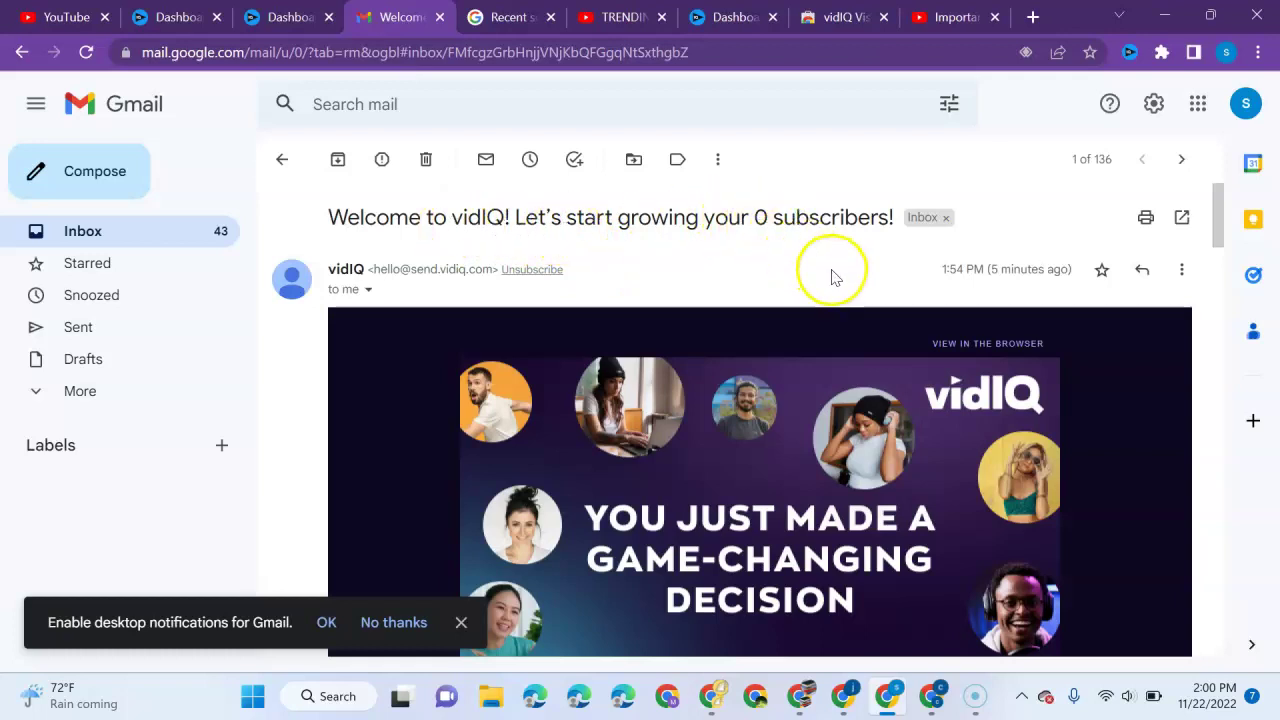
{"action": "scroll", "coordinate": [785, 258], "scroll_direction": "down", "scroll_amount": 1}
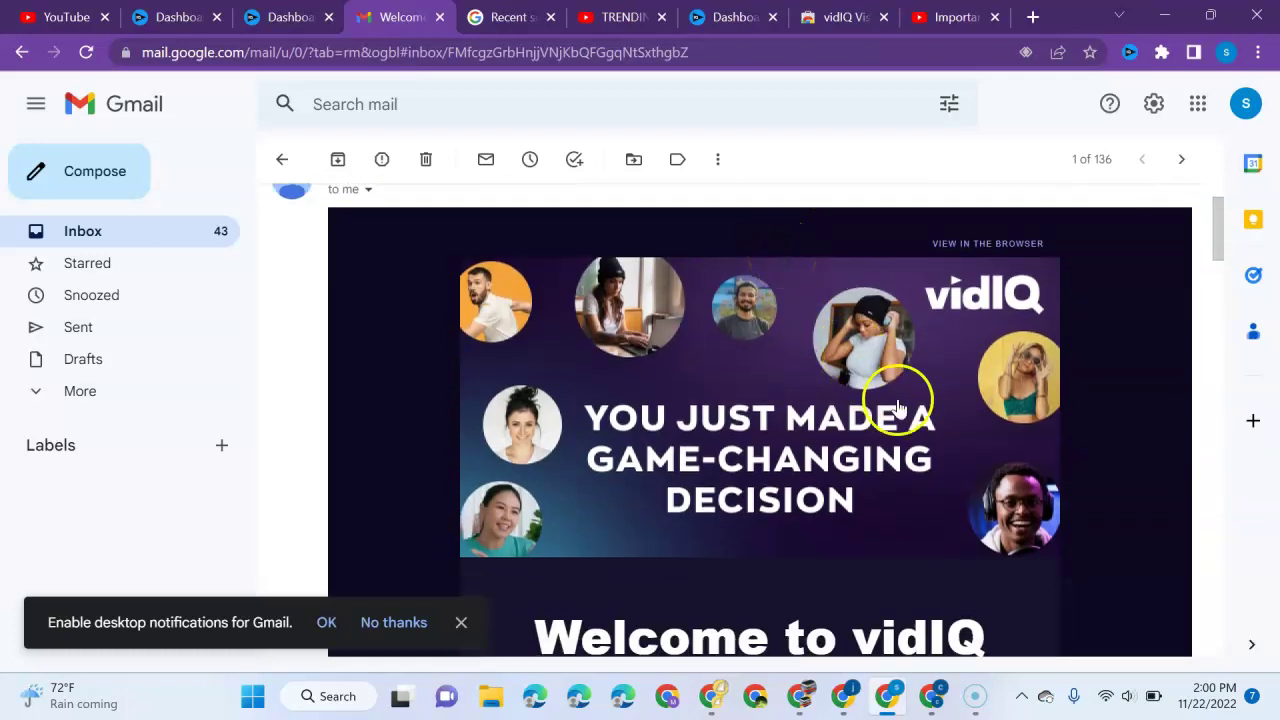
{"action": "scroll", "coordinate": [820, 455], "scroll_direction": "down", "scroll_amount": 2}
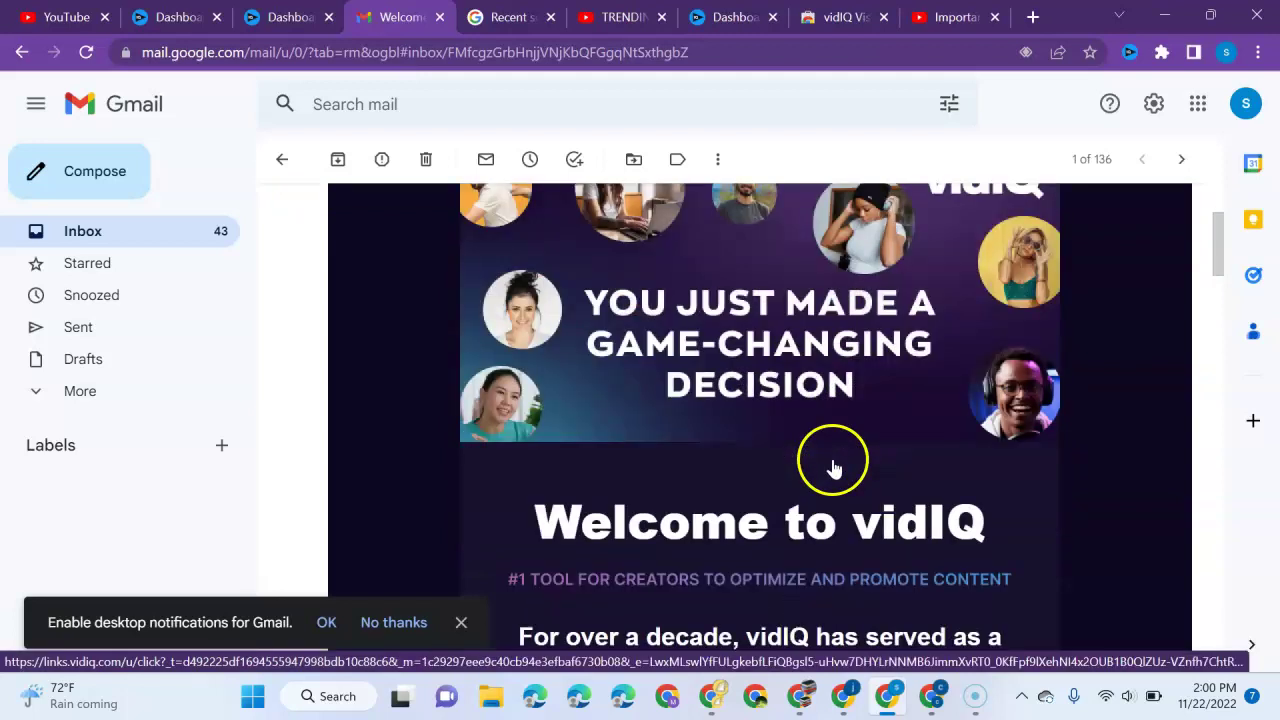
{"action": "scroll", "coordinate": [835, 455], "scroll_direction": "down", "scroll_amount": 2}
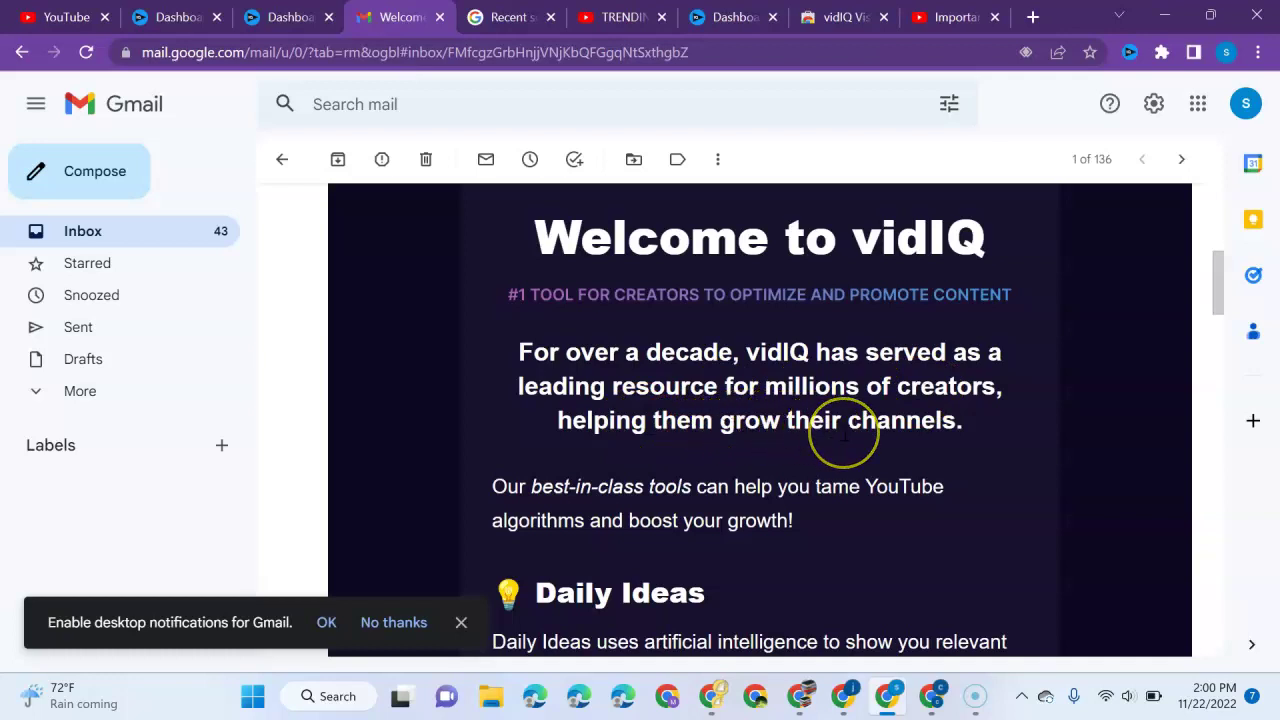
{"action": "scroll", "coordinate": [843, 432], "scroll_direction": "down", "scroll_amount": 2}
{"action": "scroll", "coordinate": [850, 425], "scroll_direction": "down", "scroll_amount": 1}
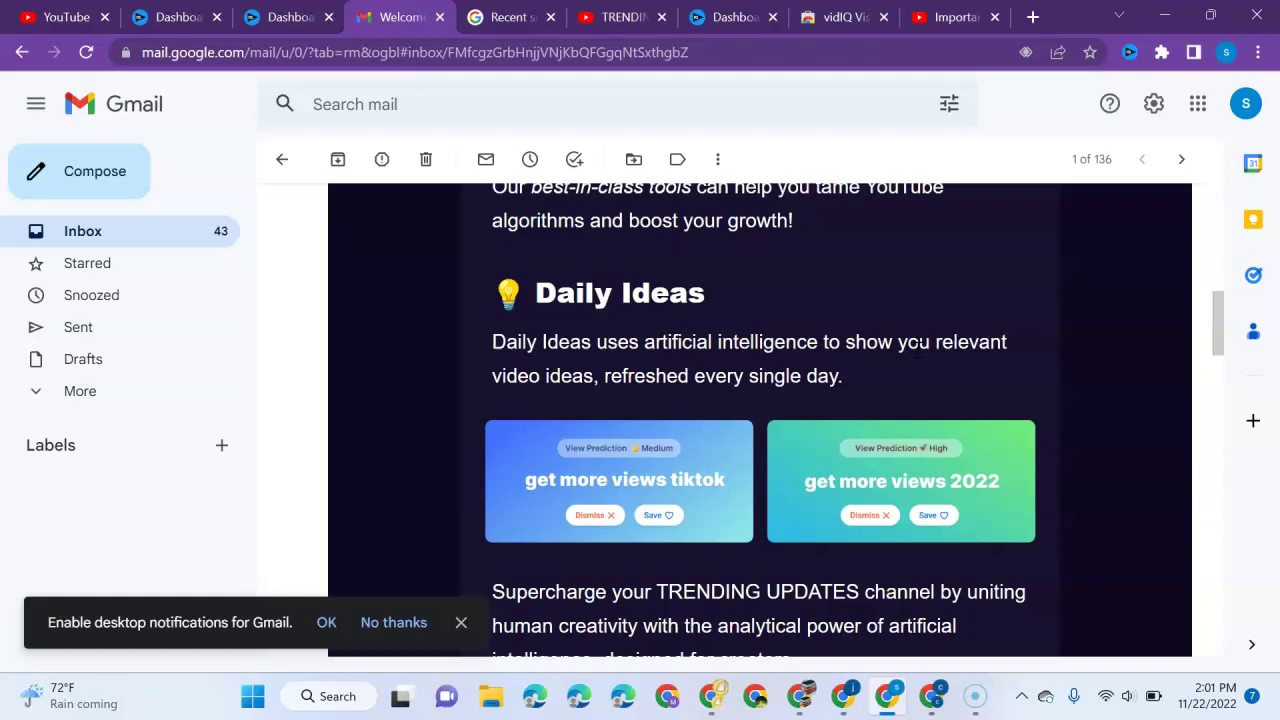
{"action": "left_click", "coordinate": [641, 263]}
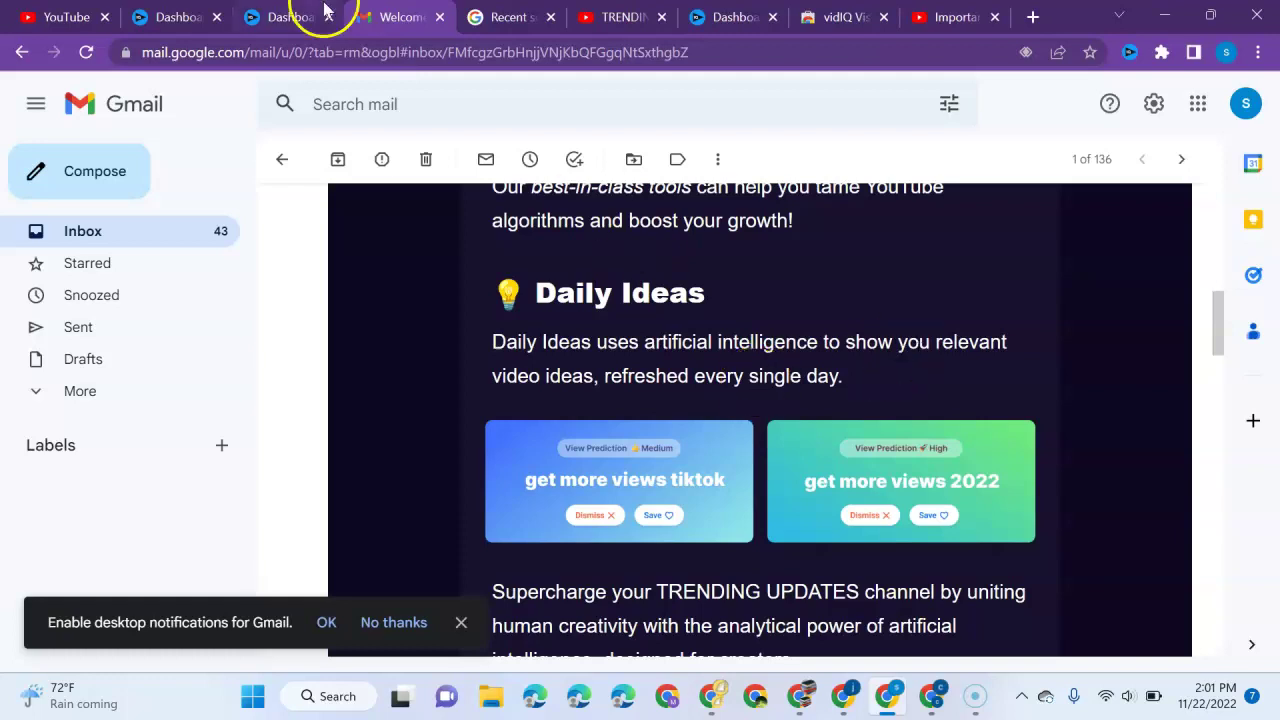
Switch to YouTube, reload the home page to load the vidIQ extension and look over the stats on the recommended videos.
{"action": "left_click", "coordinate": [84, 18]}
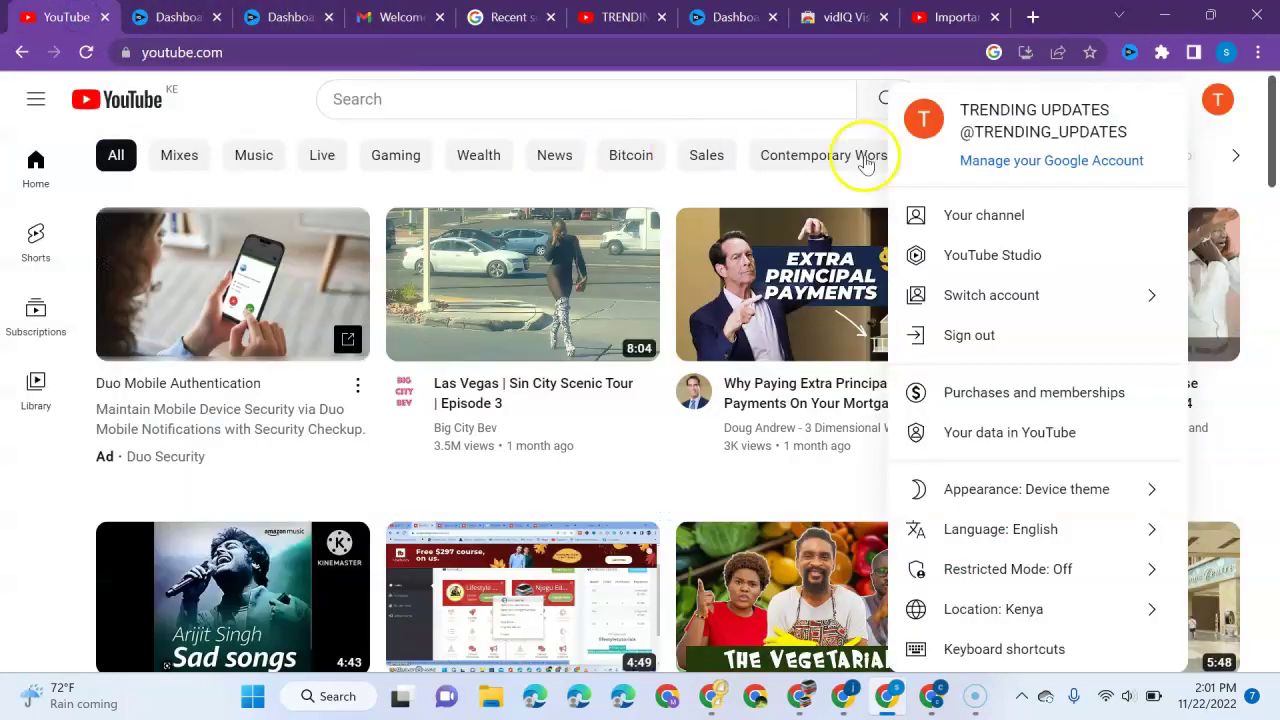
{"action": "left_click", "coordinate": [88, 55]}
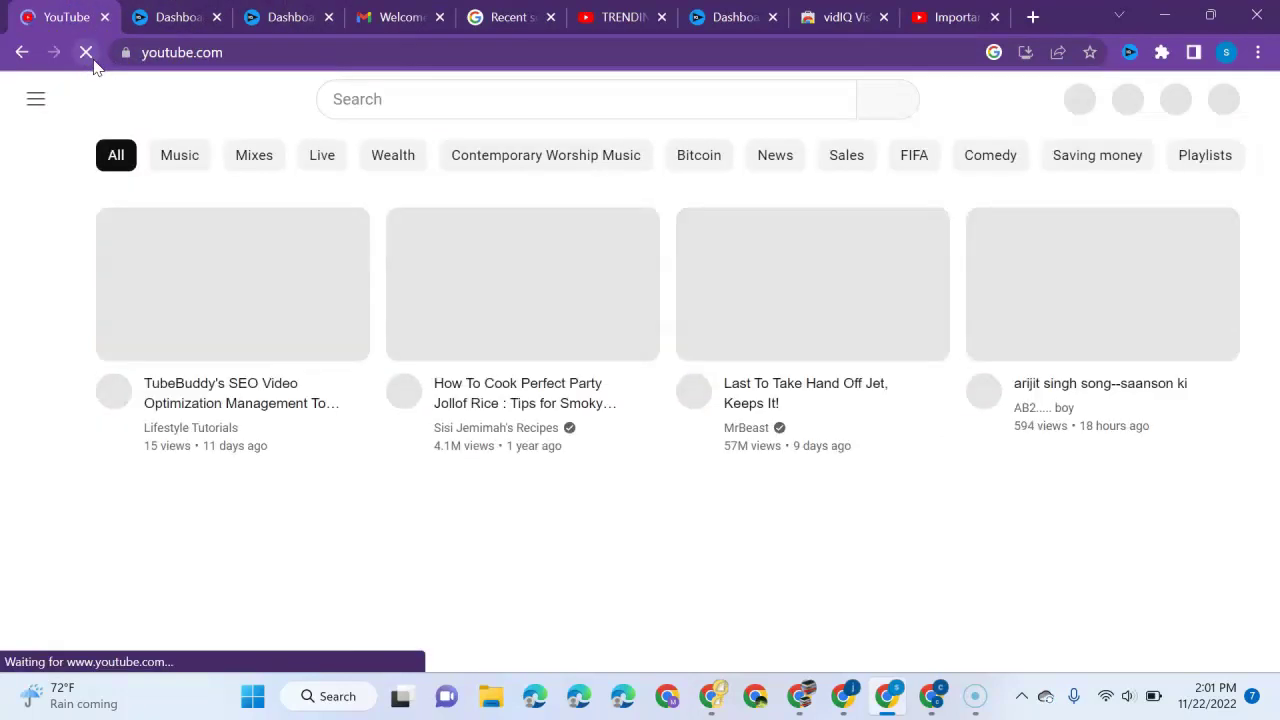
{"action": "left_click", "coordinate": [833, 80]}
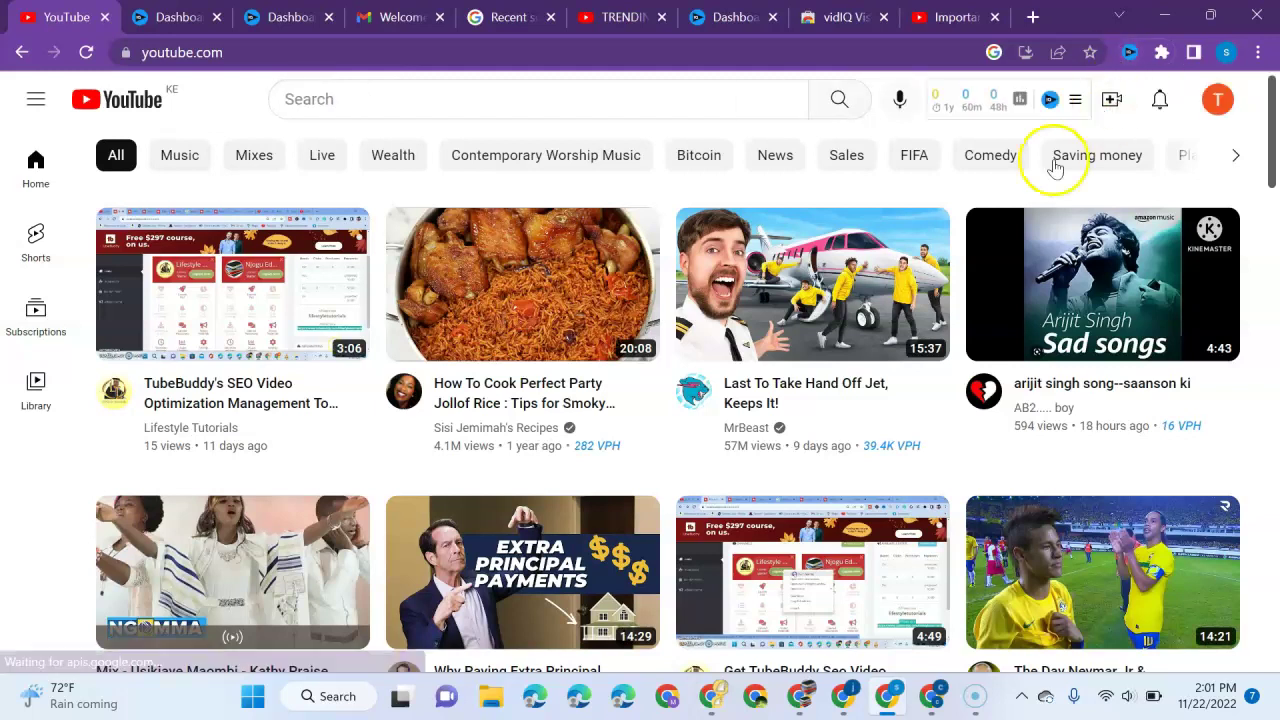
{"action": "scroll", "coordinate": [816, 324], "scroll_direction": "down", "scroll_amount": 1}
{"action": "scroll", "coordinate": [816, 324], "scroll_direction": "down", "scroll_amount": 1}
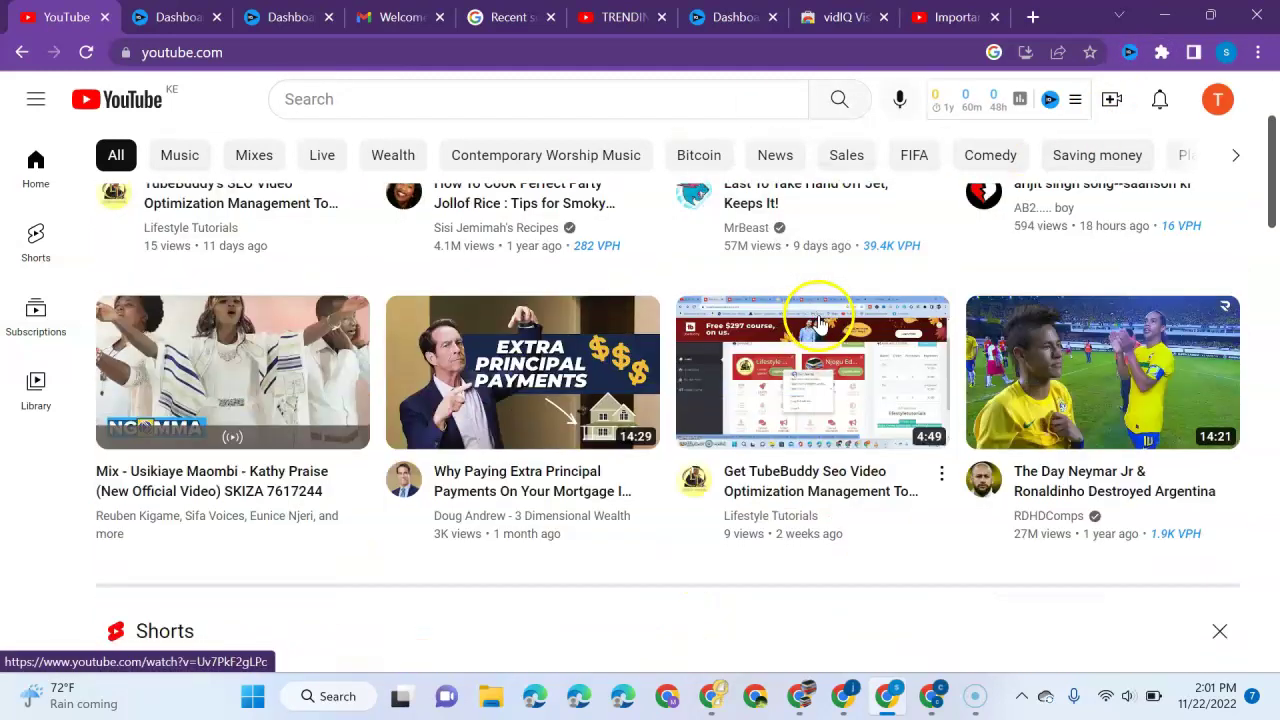
{"action": "scroll", "coordinate": [829, 314], "scroll_direction": "up", "scroll_amount": 2}
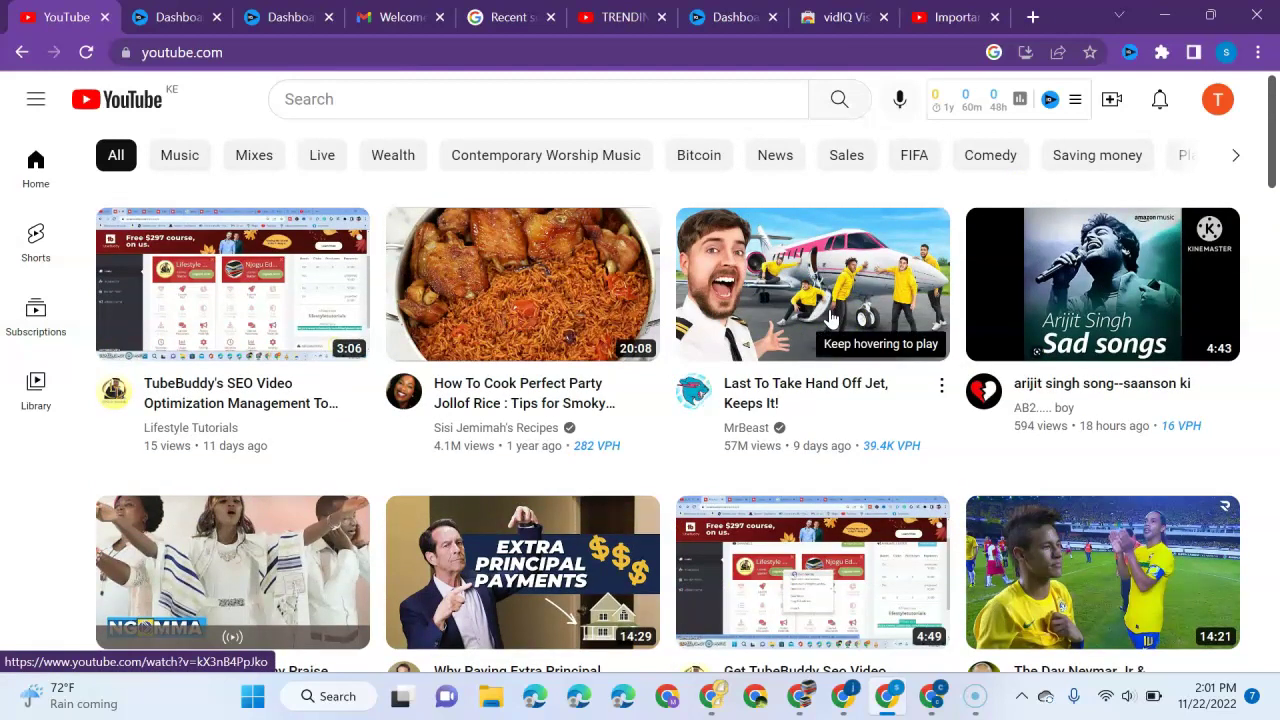
Open the video "Last To Take Hand Off Jet, Keeps It!" and examine its vidIQ social, SEO, optimization checklist and channel statistics.
{"action": "left_click", "coordinate": [829, 316]}
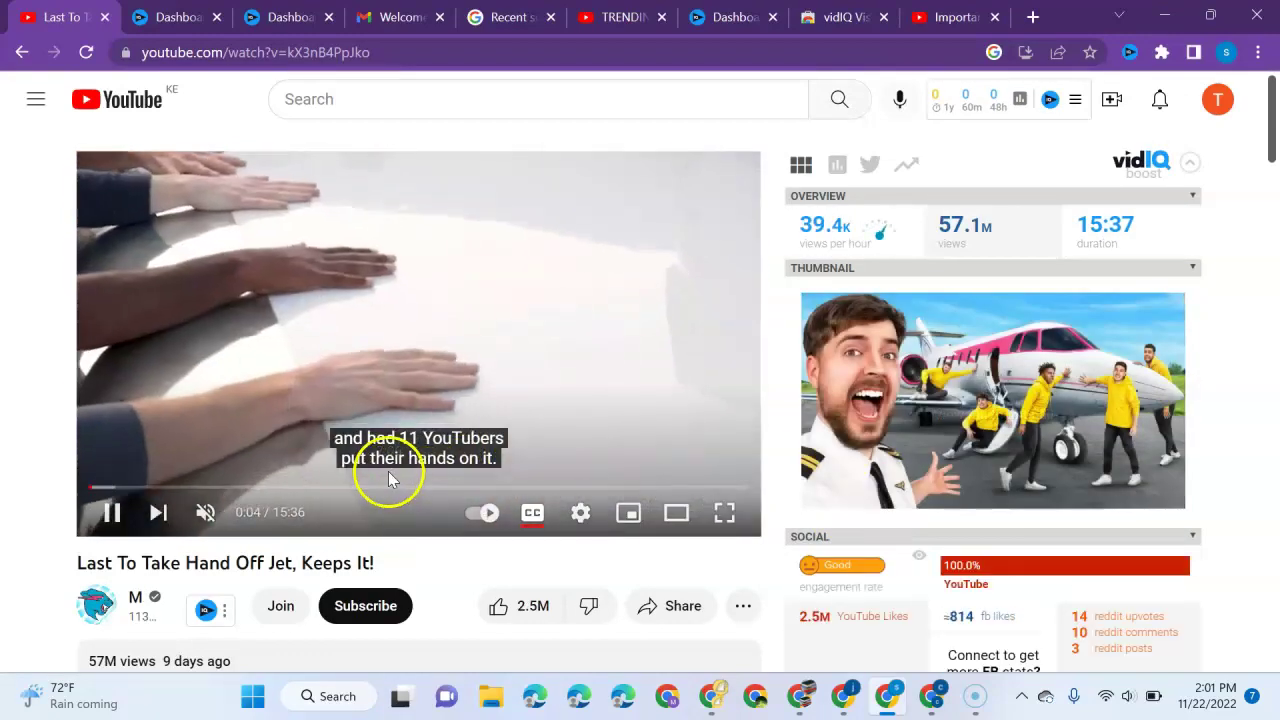
{"action": "scroll", "coordinate": [604, 418], "scroll_direction": "down", "scroll_amount": 3}
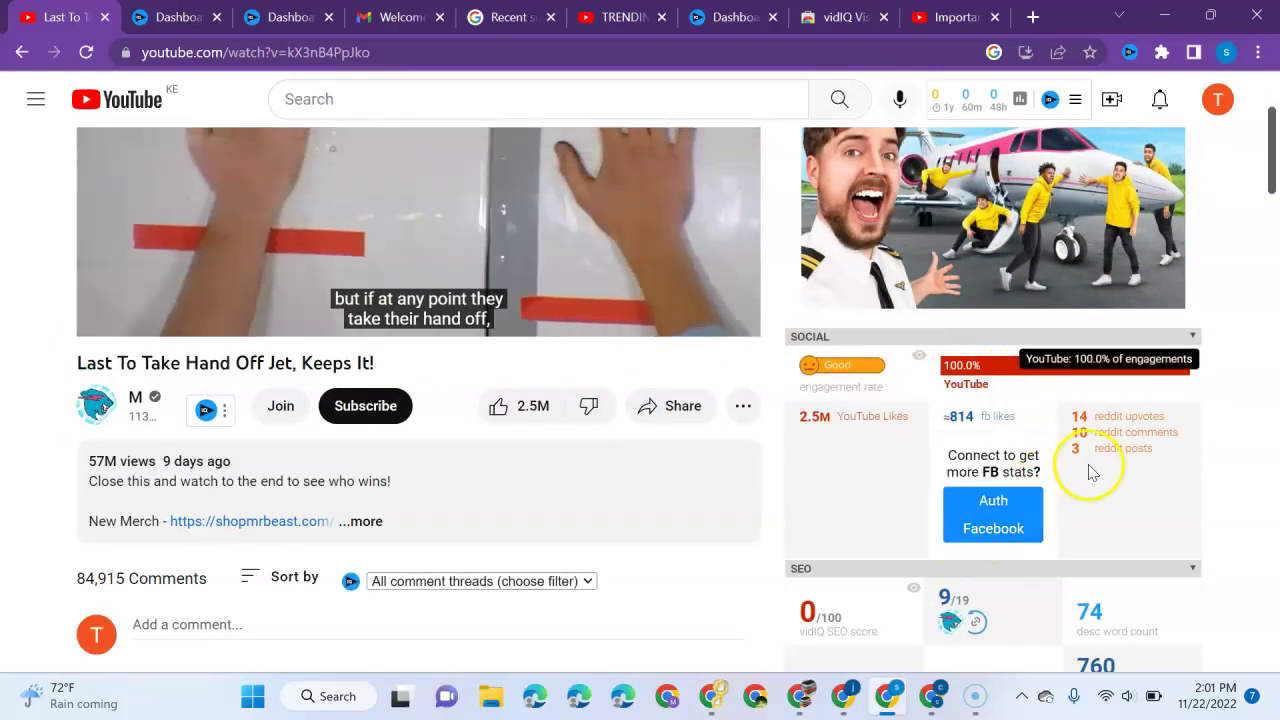
{"action": "scroll", "coordinate": [1018, 433], "scroll_direction": "down", "scroll_amount": 1}
{"action": "scroll", "coordinate": [1016, 430], "scroll_direction": "down", "scroll_amount": 2}
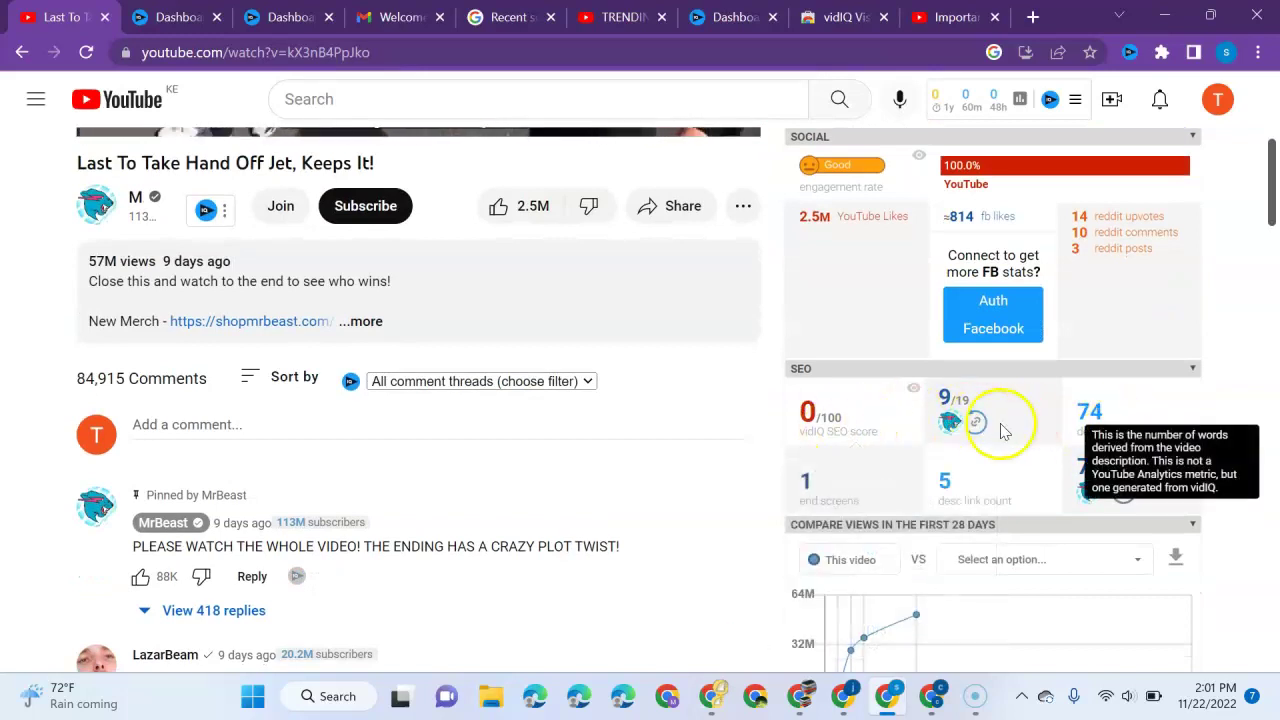
{"action": "scroll", "coordinate": [1016, 435], "scroll_direction": "down", "scroll_amount": 6}
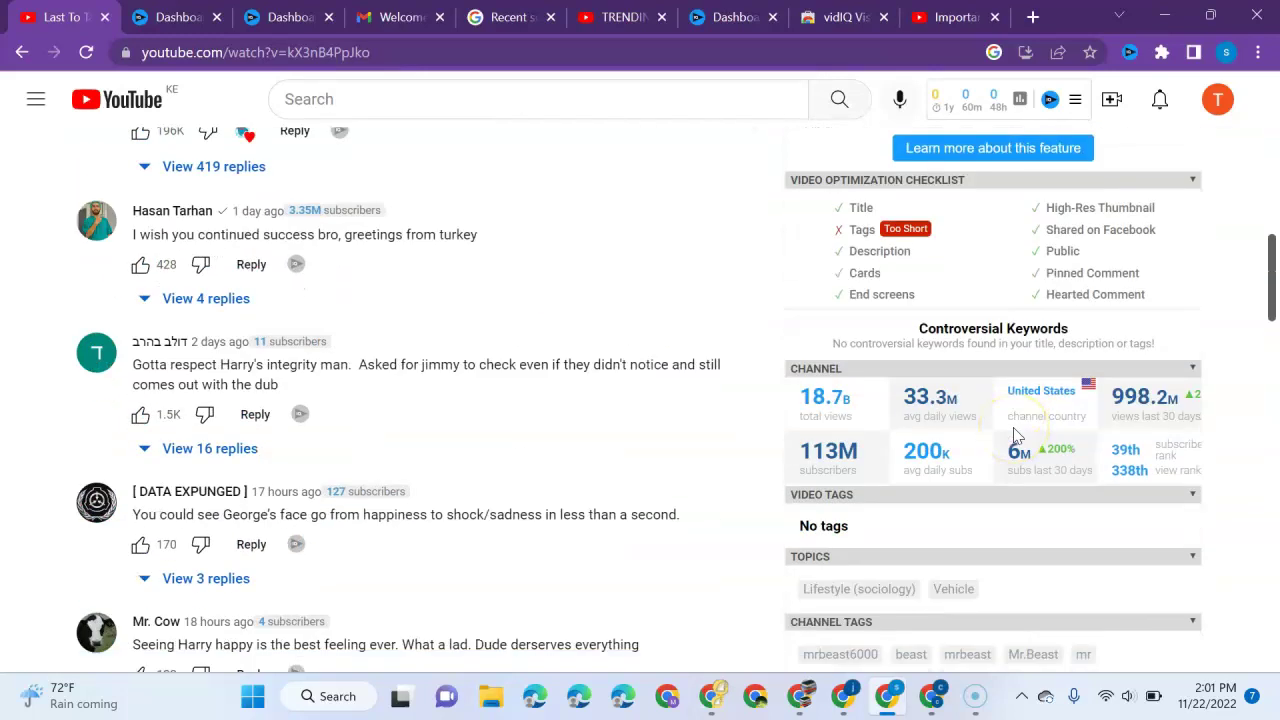
{"action": "scroll", "coordinate": [1016, 435], "scroll_direction": "down", "scroll_amount": 2}
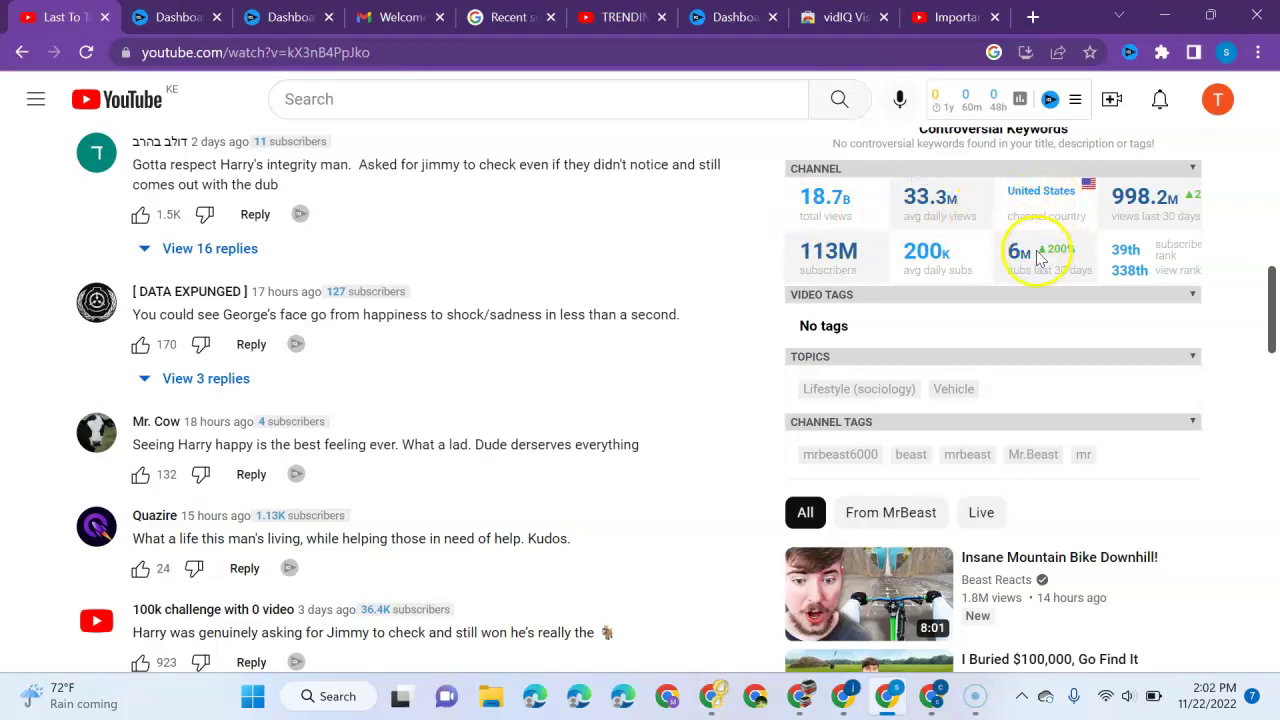
{"action": "scroll", "coordinate": [871, 360], "scroll_direction": "down", "scroll_amount": 4}
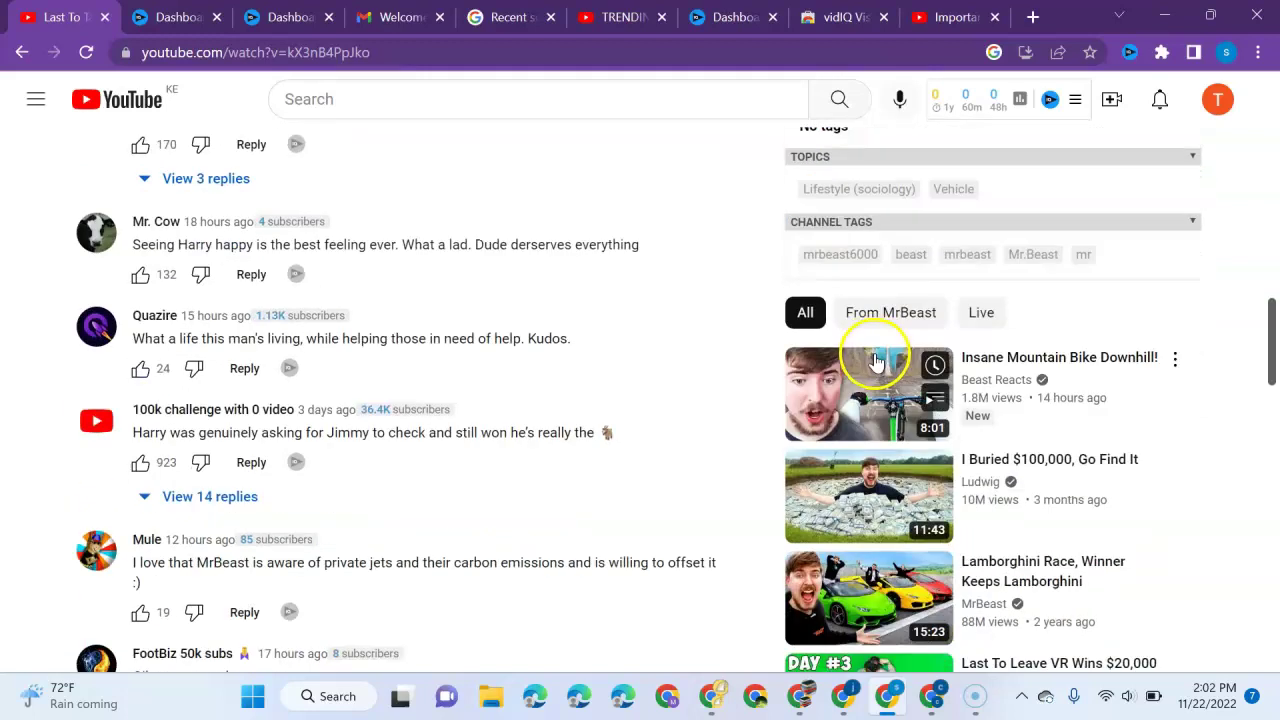
{"action": "scroll", "coordinate": [878, 357], "scroll_direction": "up", "scroll_amount": 4}
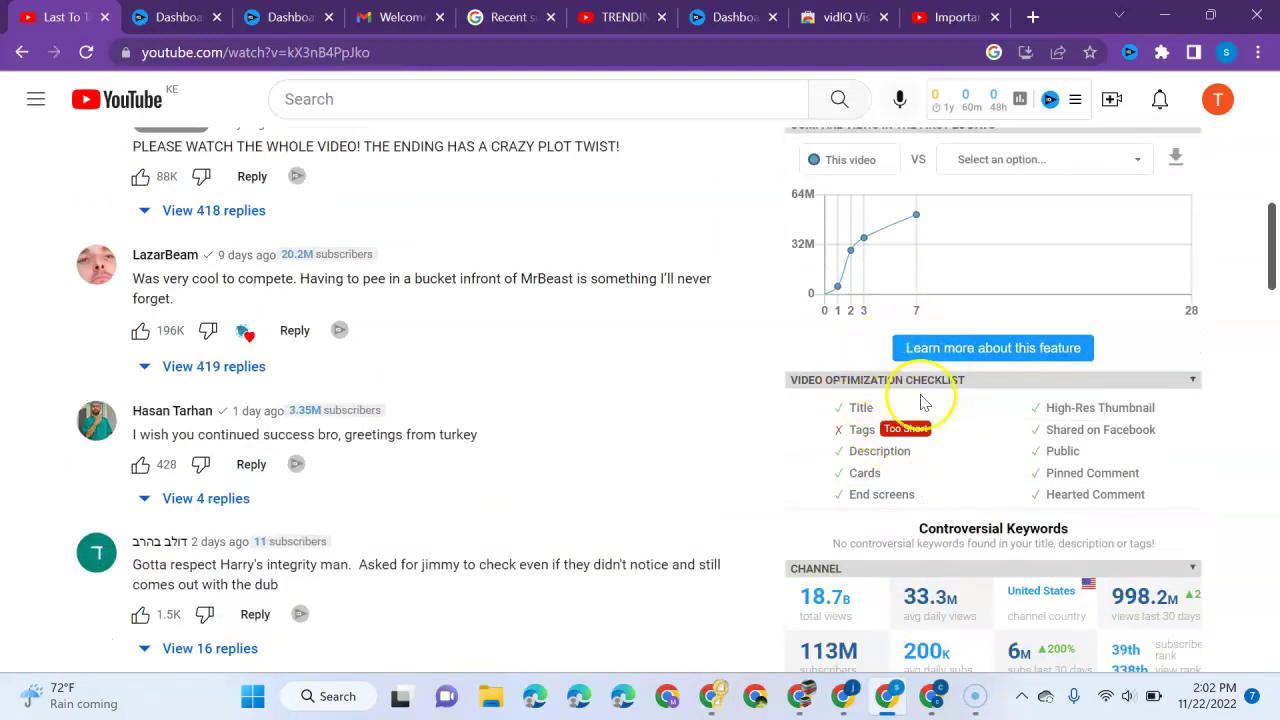
Examine the jet video's vidIQ panel again, including its SEO score breakdown, optimization checklist, video tags, topics and channel tags.
{"action": "mouse_move", "coordinate": [1086, 255]}
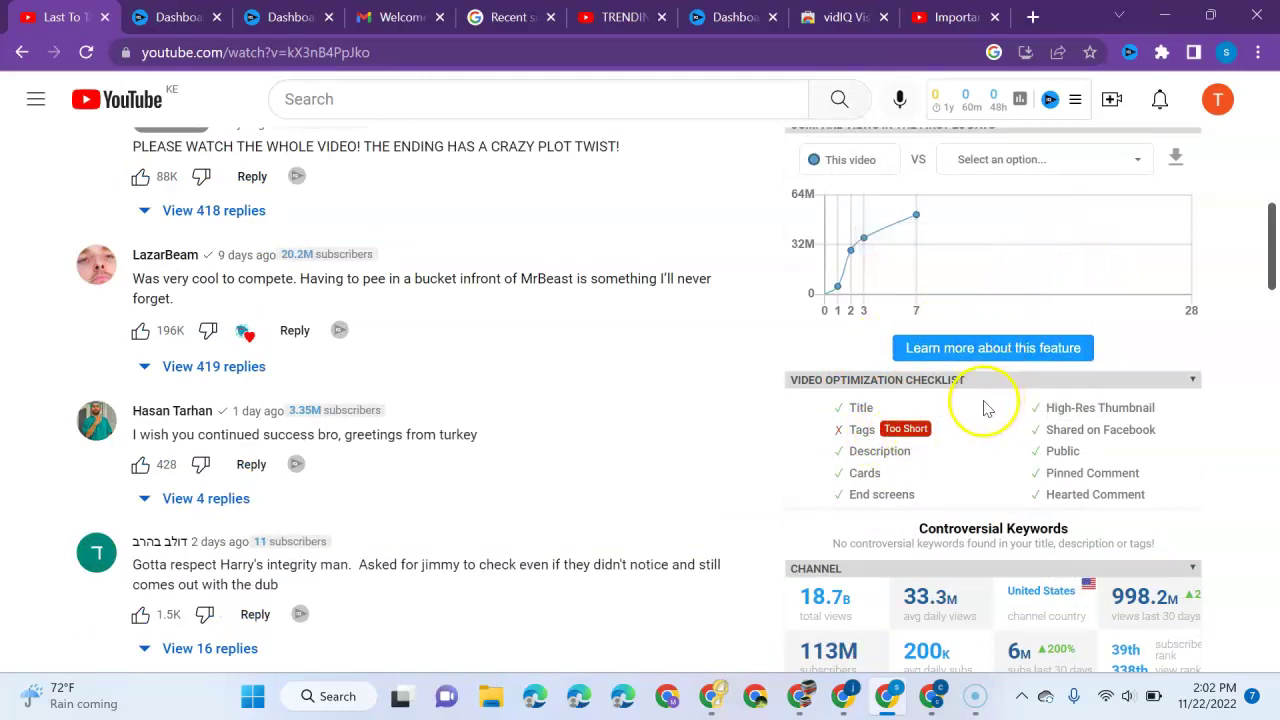
{"action": "scroll", "coordinate": [985, 408], "scroll_direction": "up", "scroll_amount": 8}
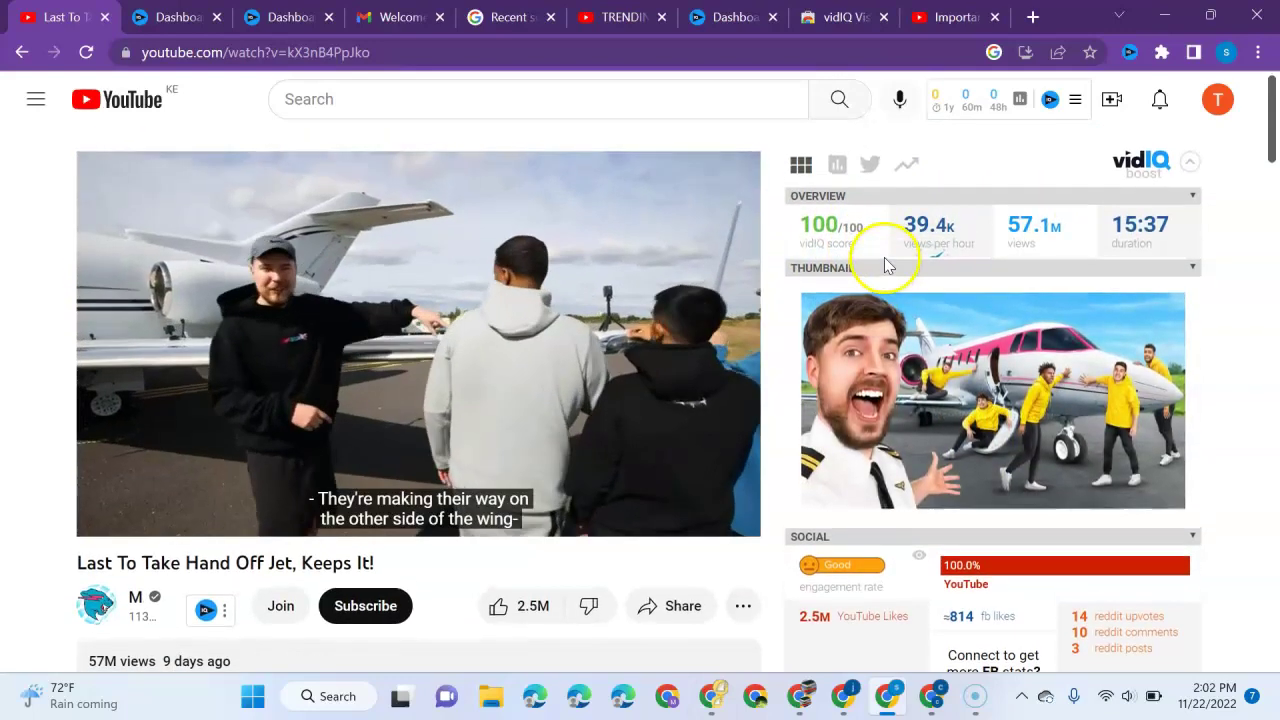
{"action": "scroll", "coordinate": [884, 265], "scroll_direction": "down", "scroll_amount": 4}
{"action": "mouse_move", "coordinate": [888, 408]}
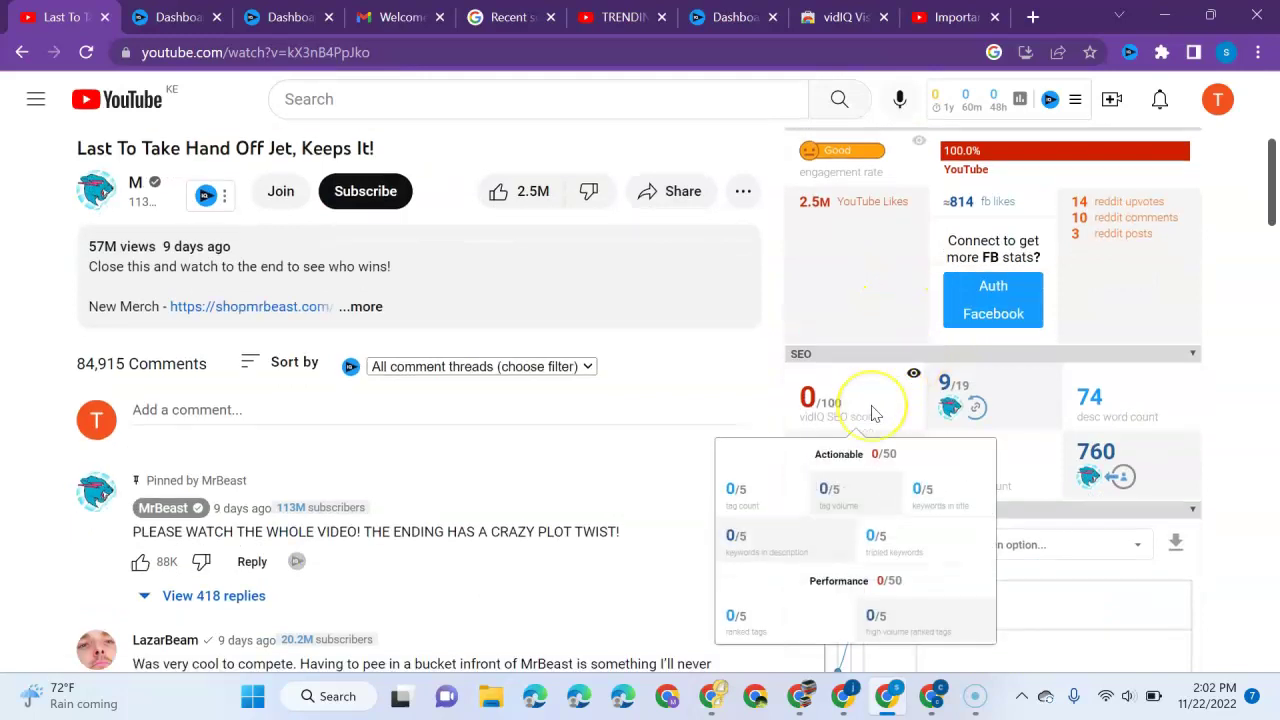
{"action": "scroll", "coordinate": [870, 413], "scroll_direction": "down", "scroll_amount": 3}
{"action": "scroll", "coordinate": [870, 413], "scroll_direction": "down", "scroll_amount": 2}
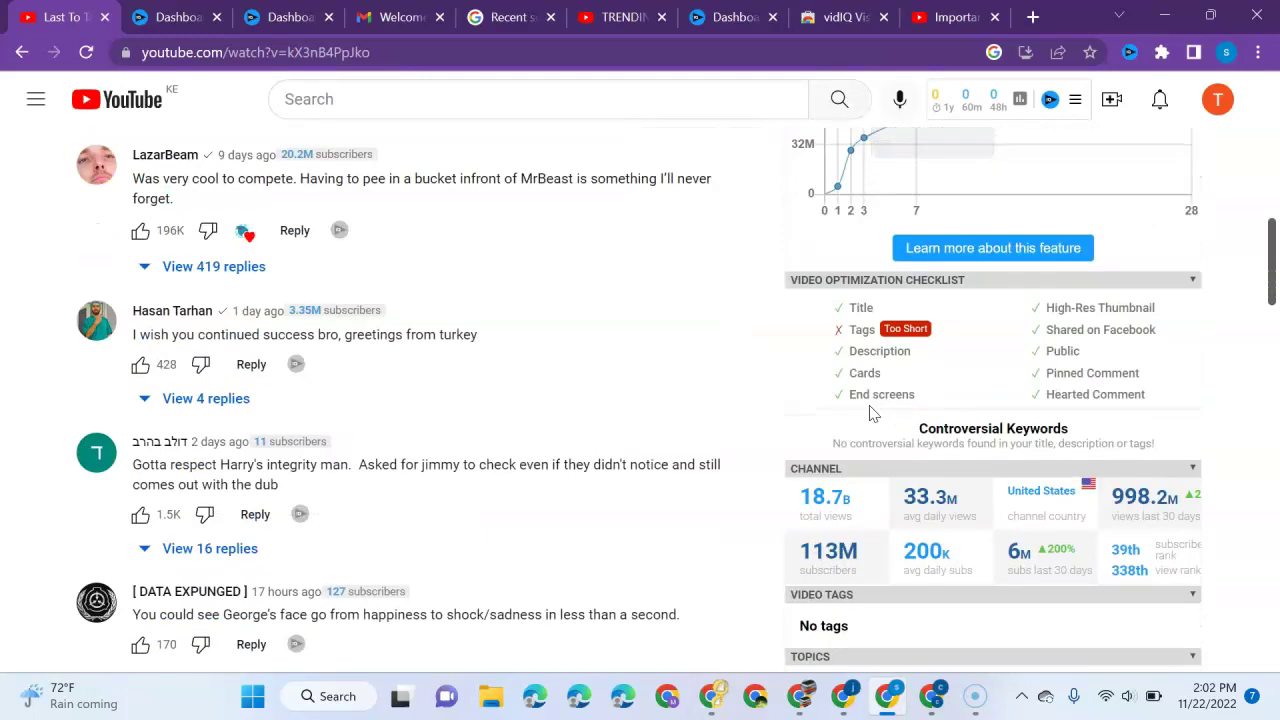
{"action": "scroll", "coordinate": [870, 413], "scroll_direction": "down", "scroll_amount": 4}
{"action": "left_click", "coordinate": [833, 320]}
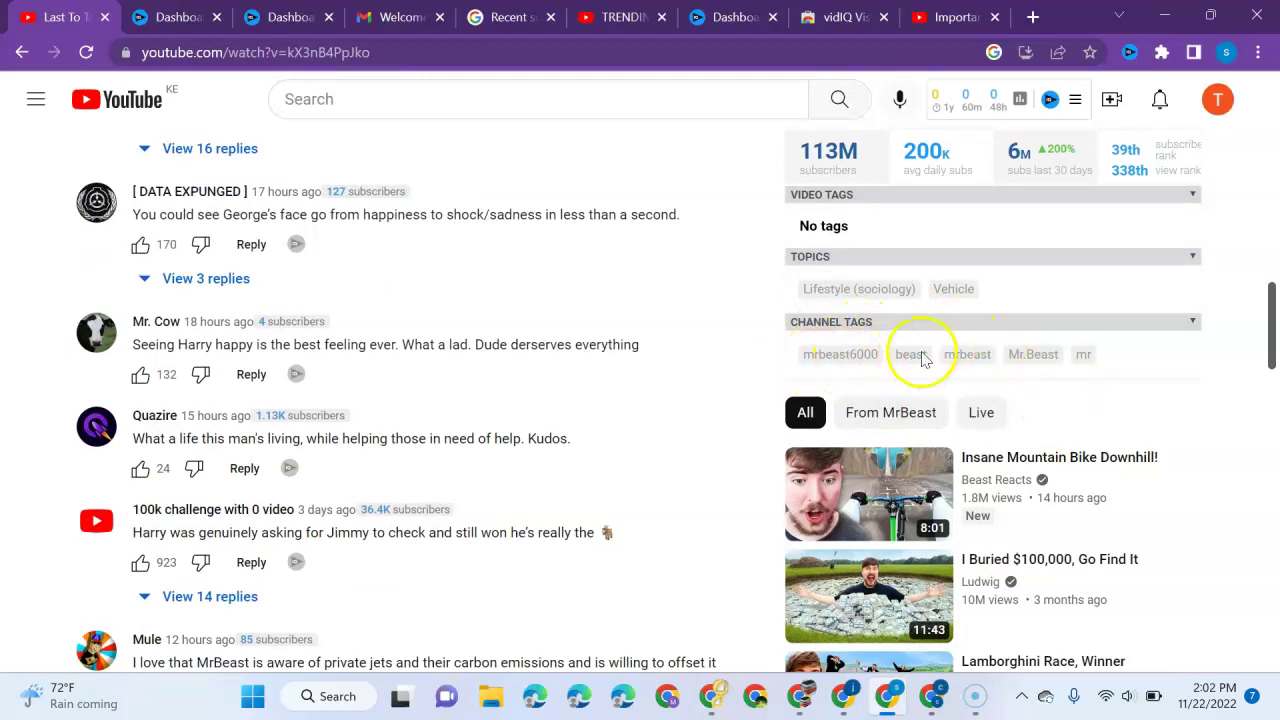
{"action": "scroll", "coordinate": [909, 351], "scroll_direction": "up", "scroll_amount": 11}
{"action": "scroll", "coordinate": [372, 187], "scroll_direction": "up", "scroll_amount": 2}
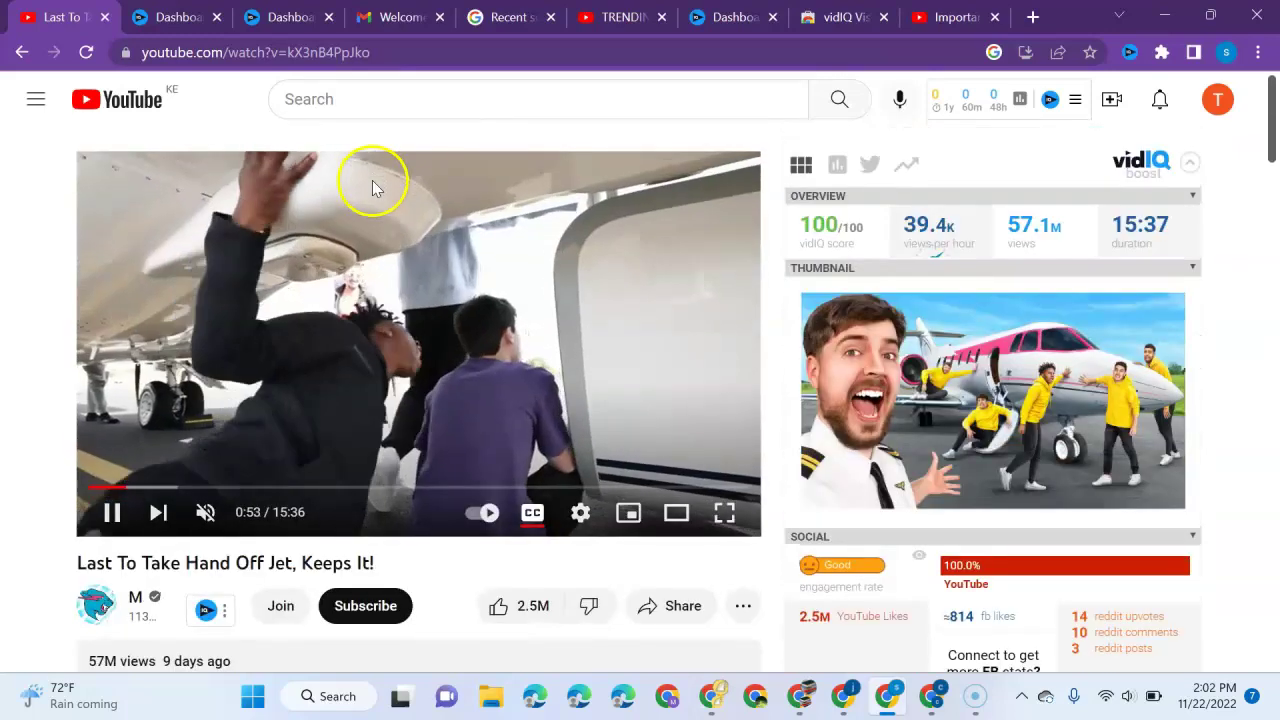
Check the open vidIQ dashboard and installation video, return to the jet video and open the signed-in account's own YouTube channel.
{"action": "left_click", "coordinate": [180, 14]}
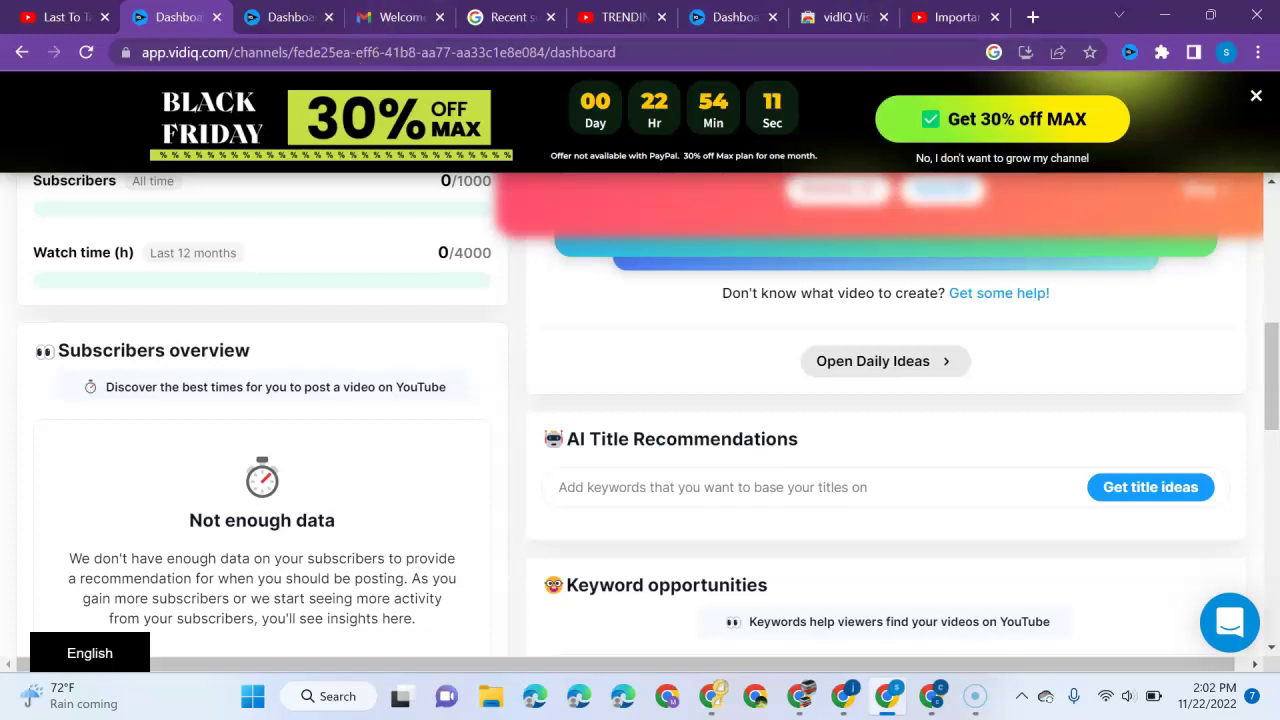
{"action": "left_click", "coordinate": [955, 16]}
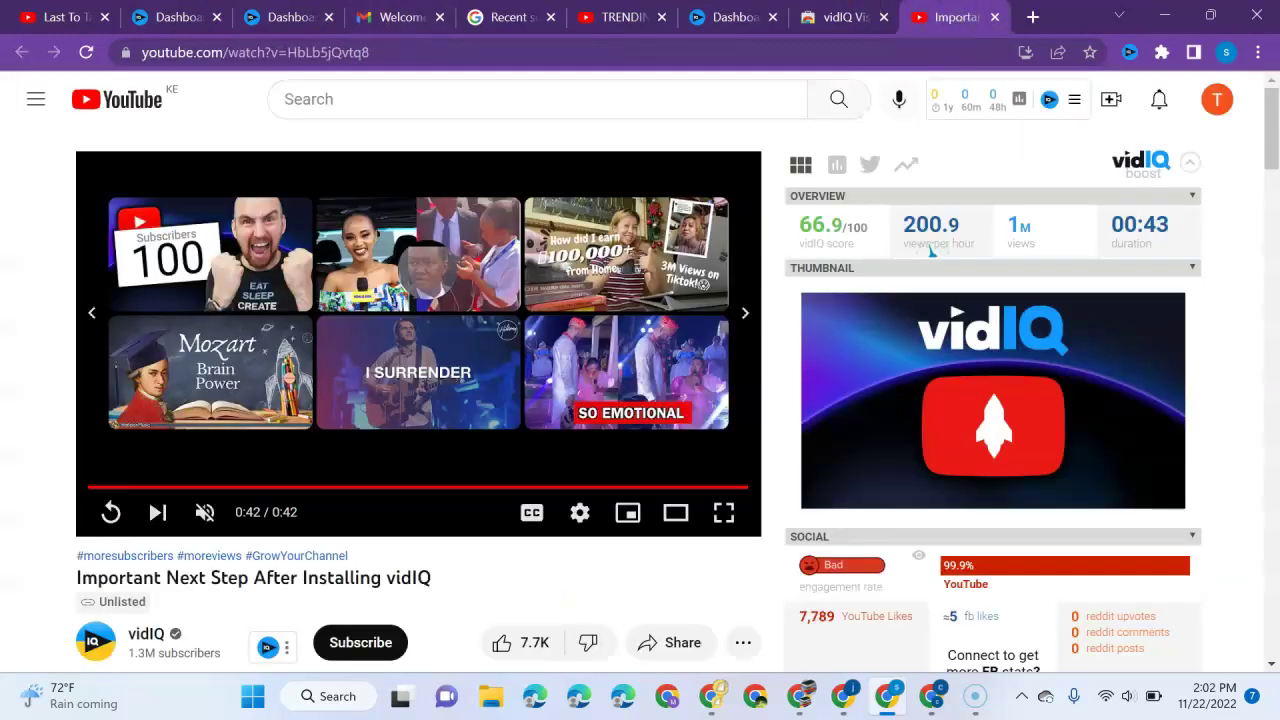
{"action": "left_click", "coordinate": [70, 18]}
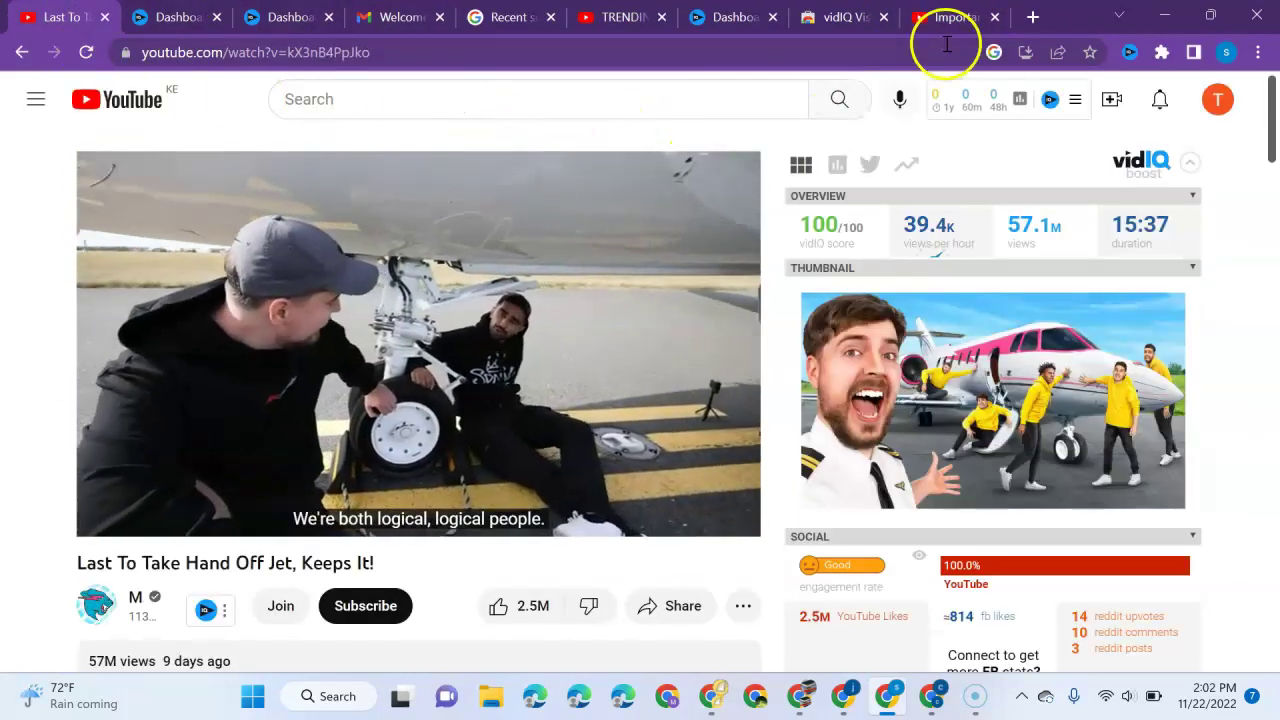
{"action": "left_click", "coordinate": [1217, 97]}
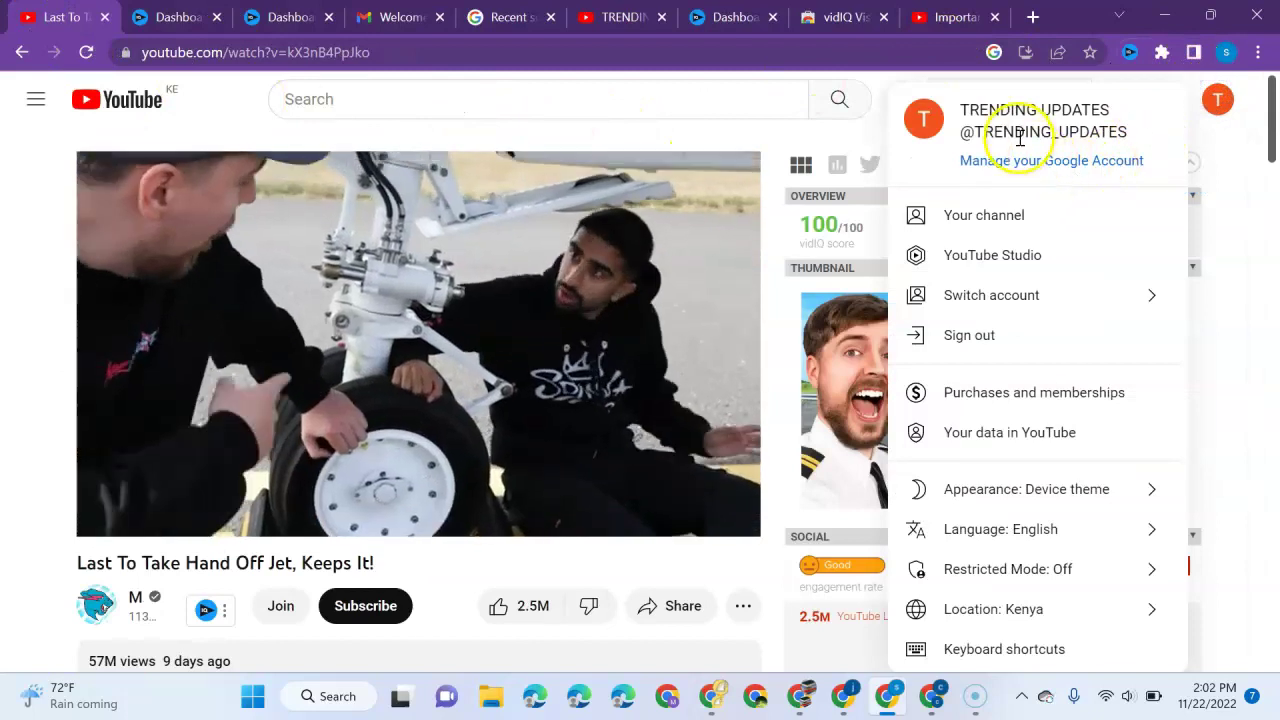
{"action": "left_click", "coordinate": [996, 226]}
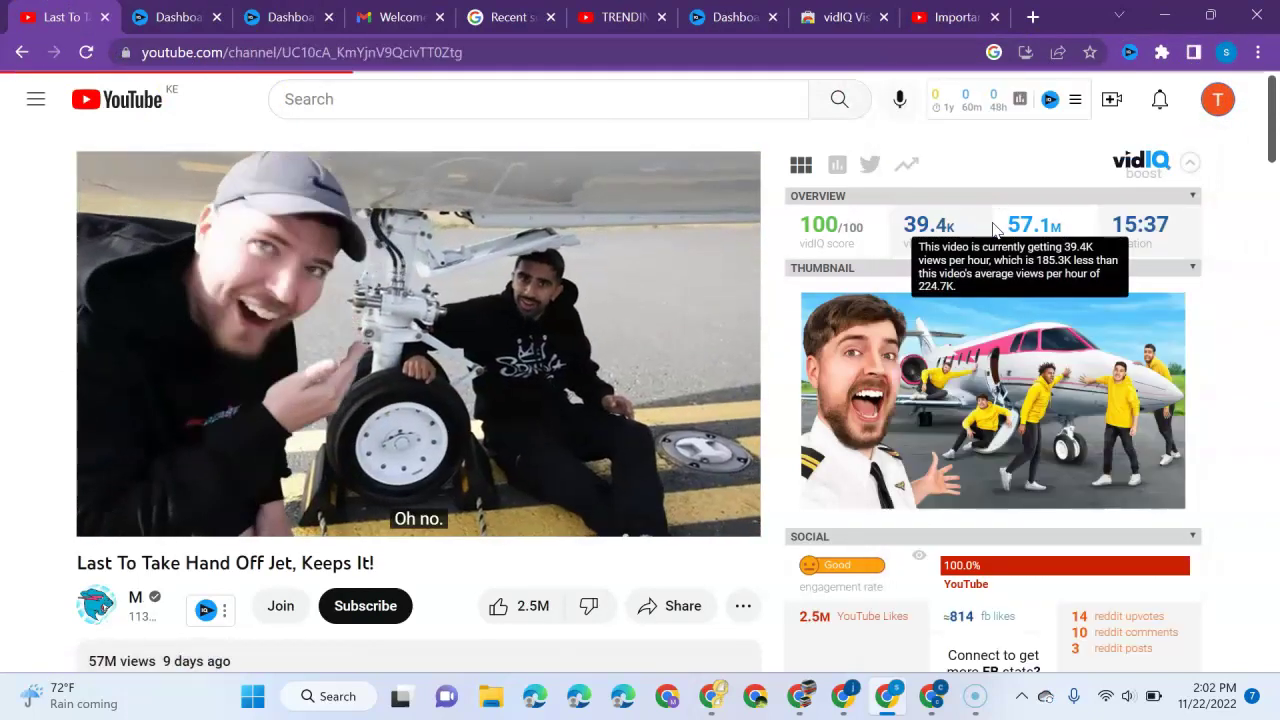